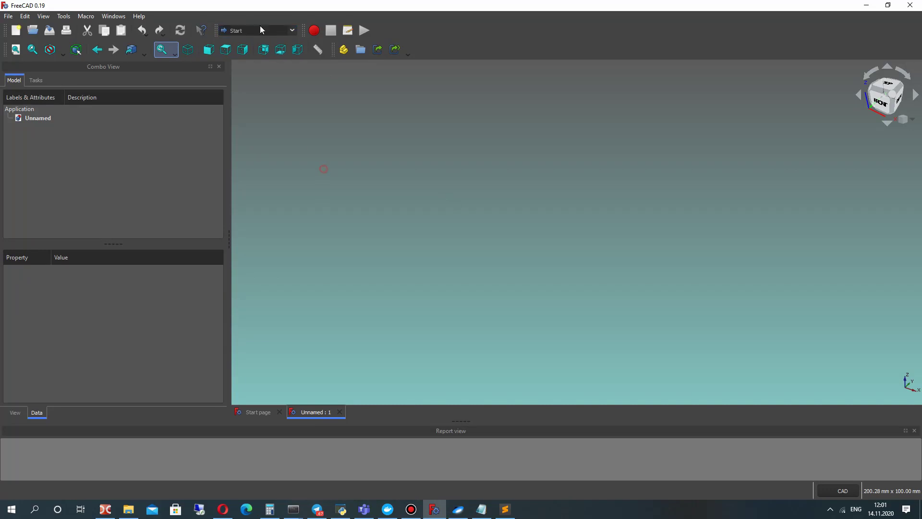
- Activate the Fasteners workbench from the workbench list, briefly browsing the Tools menu
{"action": "left_click", "coordinate": [261, 30]}
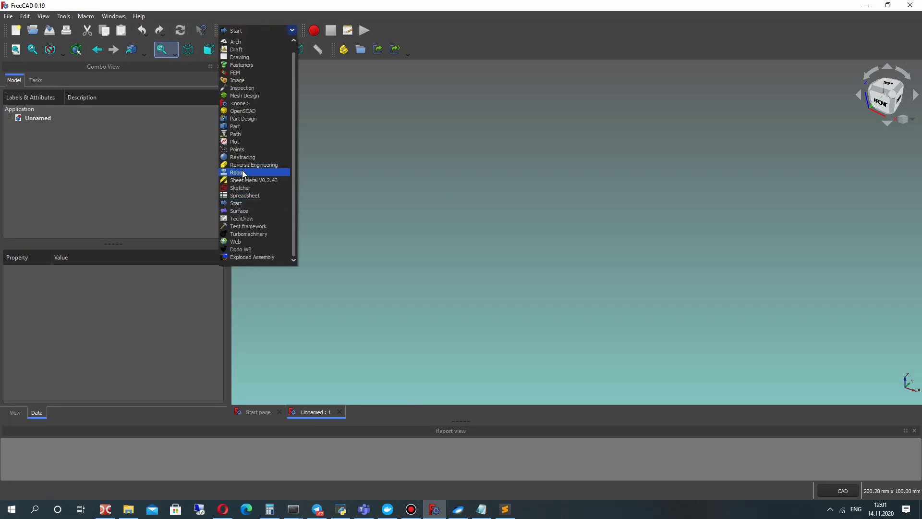
{"action": "left_click", "coordinate": [241, 72]}
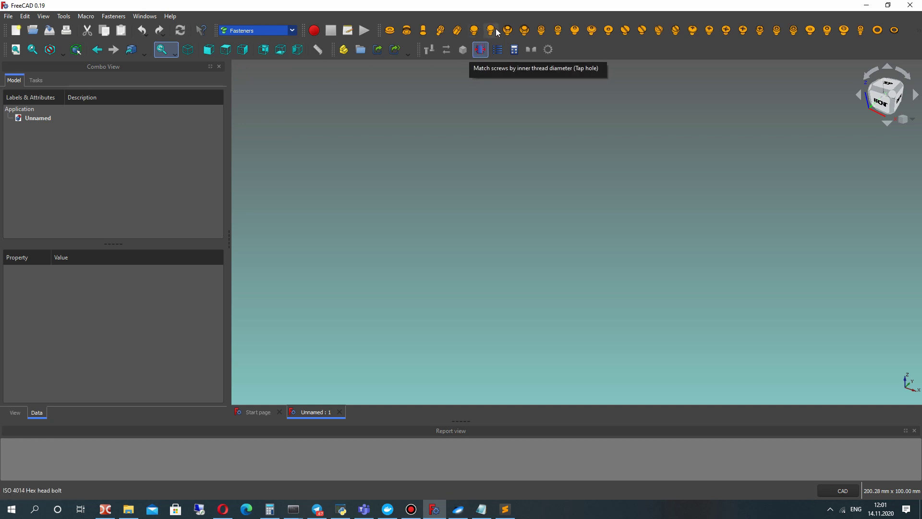
{"action": "left_click", "coordinate": [76, 16]}
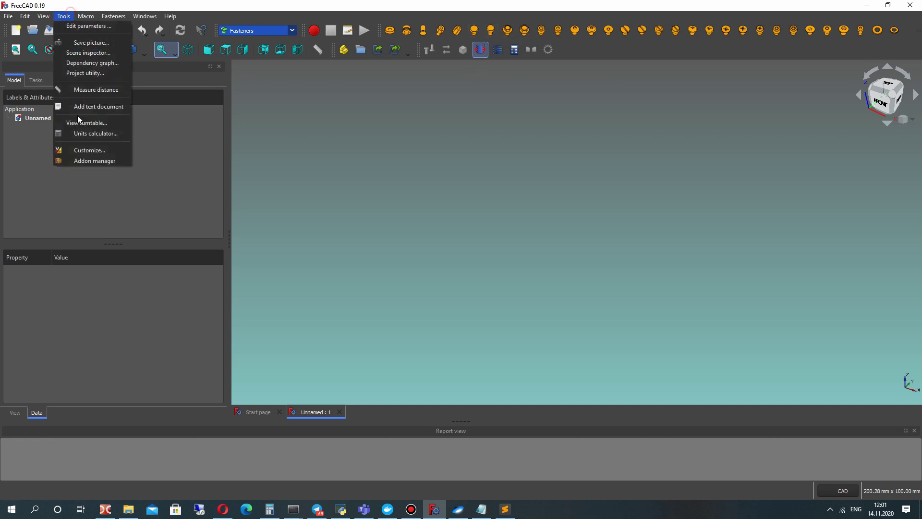
{"action": "left_click", "coordinate": [484, 5]}
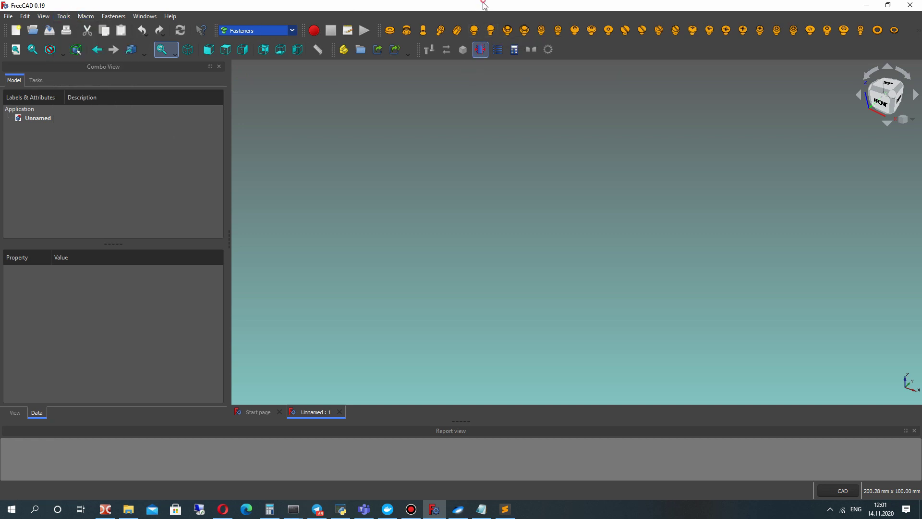
- Insert an ISO 4014 hex head bolt and orbit the view to lay it sideways
{"action": "left_click", "coordinate": [491, 30]}
{"action": "middle_click_drag", "start_coordinate": [576, 300], "coordinate": [496, 210]}
{"action": "scroll", "coordinate": [578, 240], "scroll_direction": "up", "scroll_amount": 3}
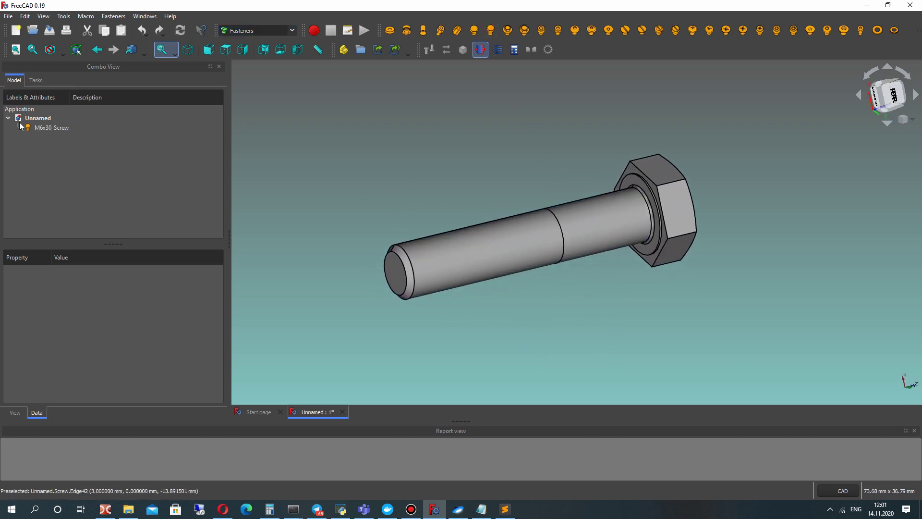
- Set the M6x30-Screw's thread property to true and orbit to inspect the modelled thread
{"action": "left_click", "coordinate": [47, 129]}
{"action": "left_click", "coordinate": [66, 377]}
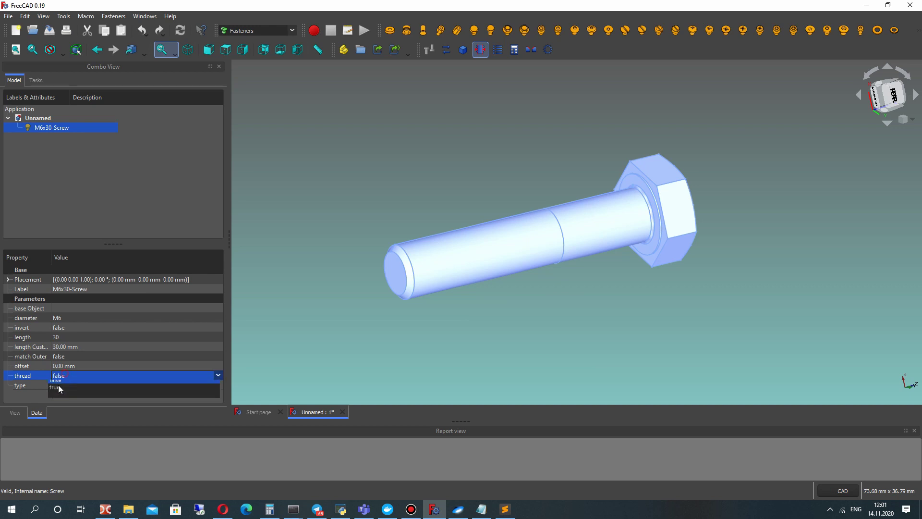
{"action": "left_click", "coordinate": [57, 395]}
{"action": "scroll", "coordinate": [548, 283], "scroll_direction": "up", "scroll_amount": 3}
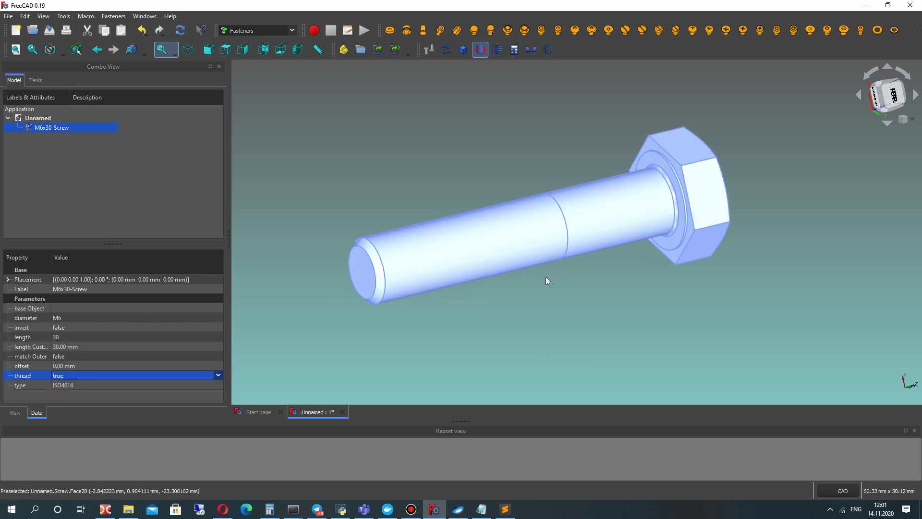
{"action": "left_click", "coordinate": [472, 297]}
{"action": "middle_click_drag", "start_coordinate": [455, 205], "coordinate": [382, 158]}
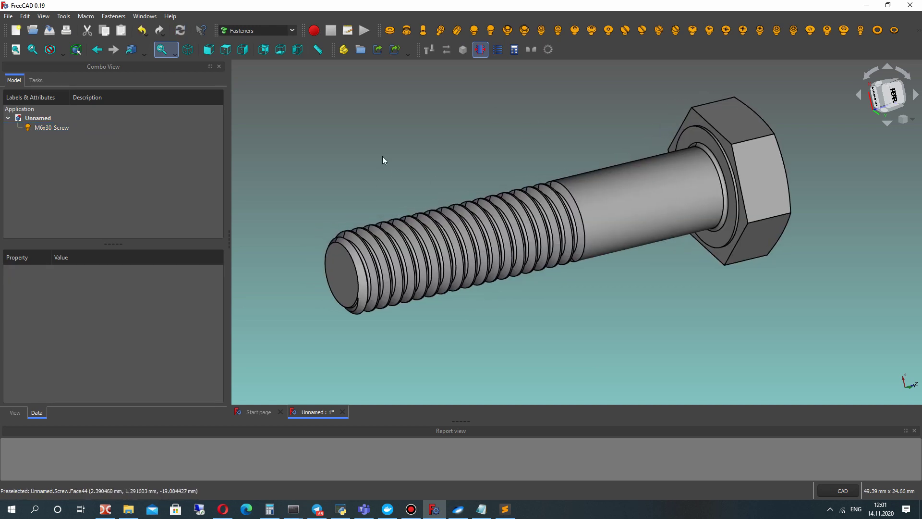
{"action": "middle_click_drag", "start_coordinate": [611, 241], "coordinate": [640, 233]}
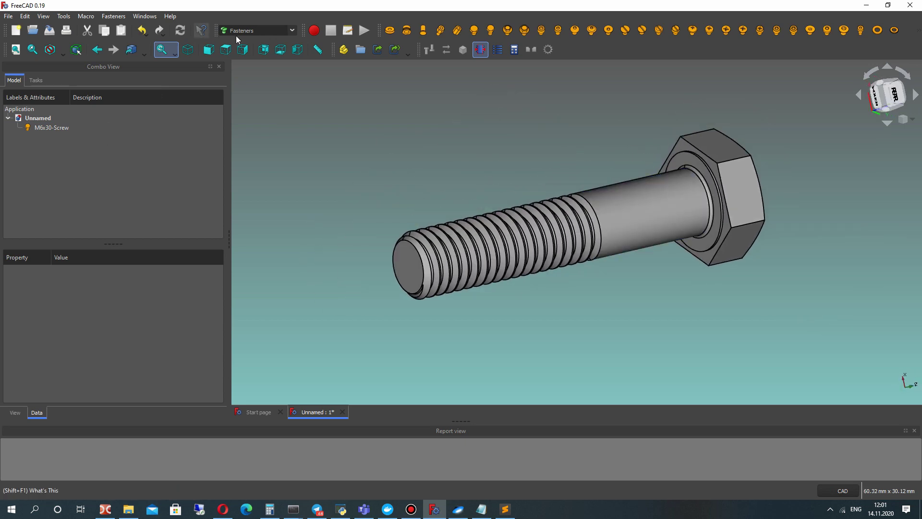
- Activate Mesh Design, select M6x30-Screw in the tree, and bring up the Meshes menu
{"action": "left_click", "coordinate": [257, 32]}
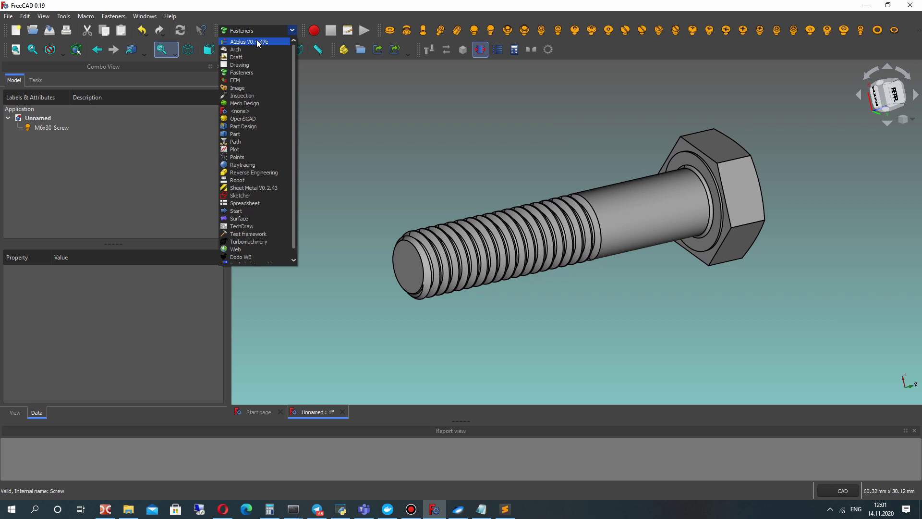
{"action": "left_click", "coordinate": [242, 103]}
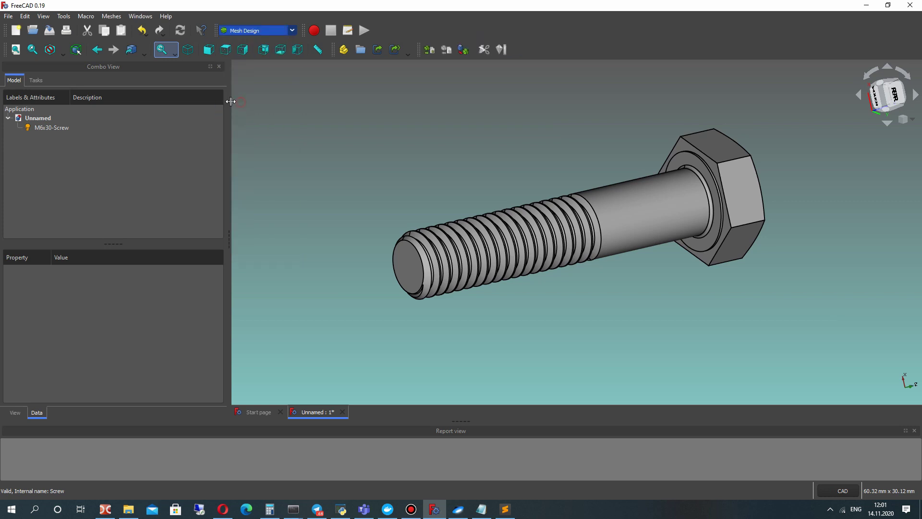
{"action": "left_click", "coordinate": [40, 130]}
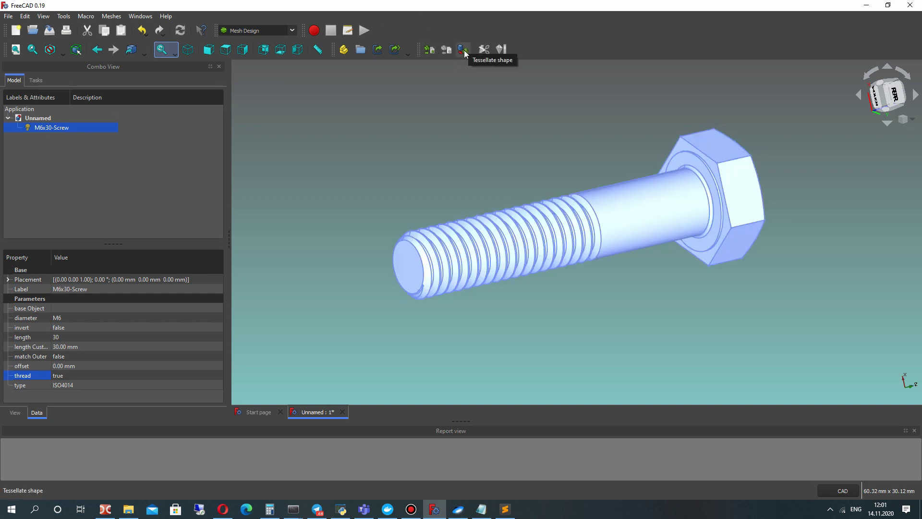
{"action": "left_click", "coordinate": [112, 17]}
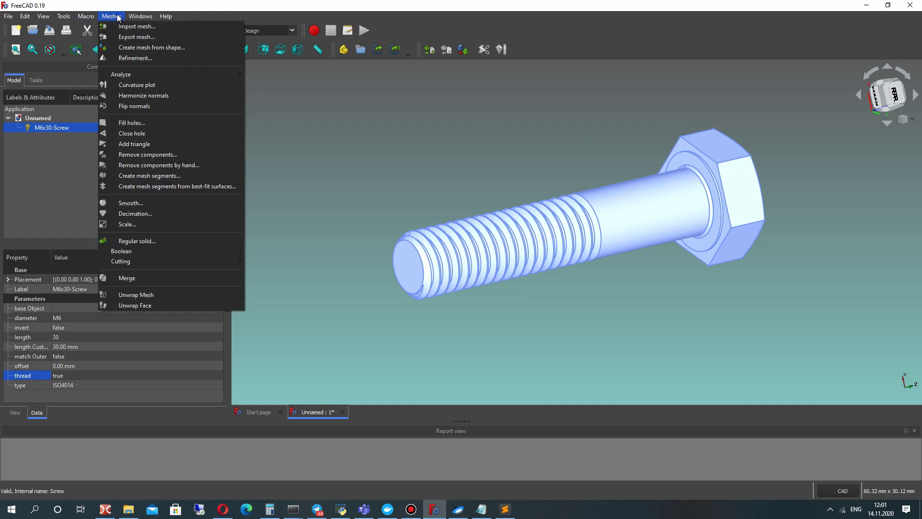
- Mesh the screw at 10.00 µm surface deviation, creating the 25168-face M6x30-Screw (Meshed)
{"action": "left_click", "coordinate": [158, 48]}
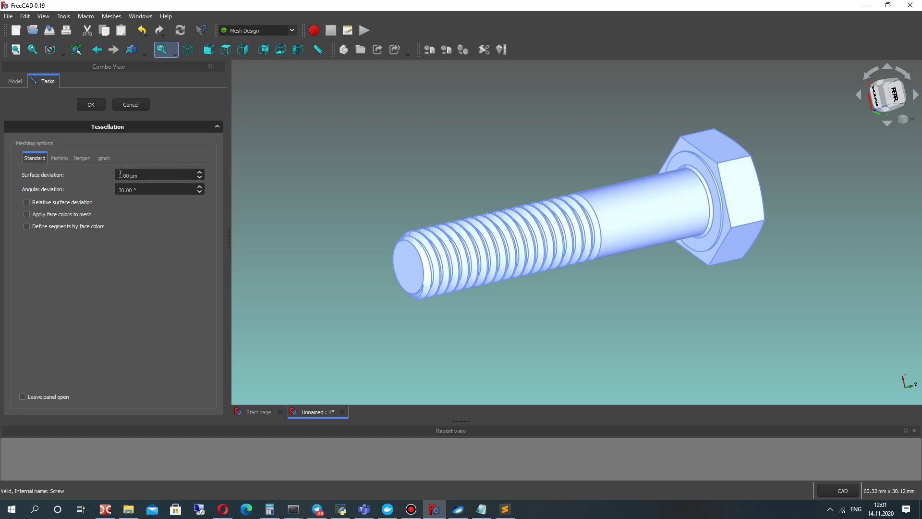
{"action": "left_click", "coordinate": [120, 175]}
{"action": "type", "text": "0"}
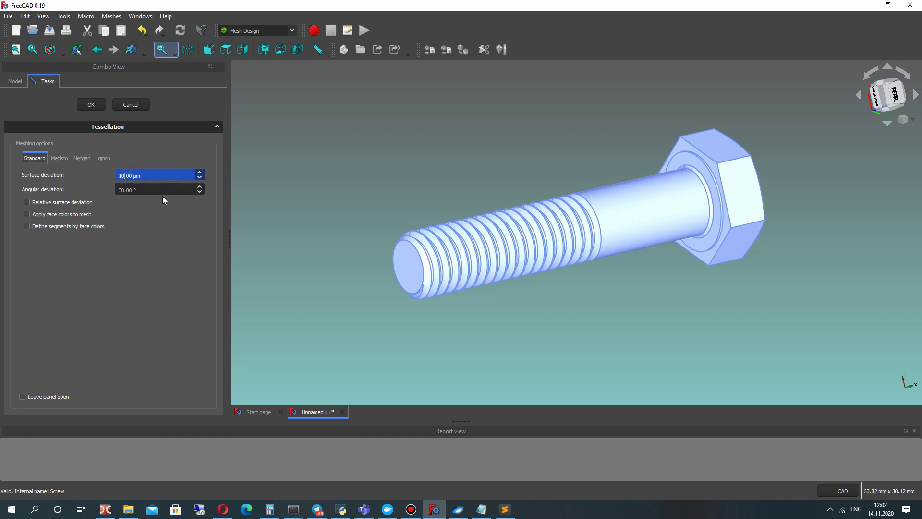
{"action": "left_click", "coordinate": [150, 257]}
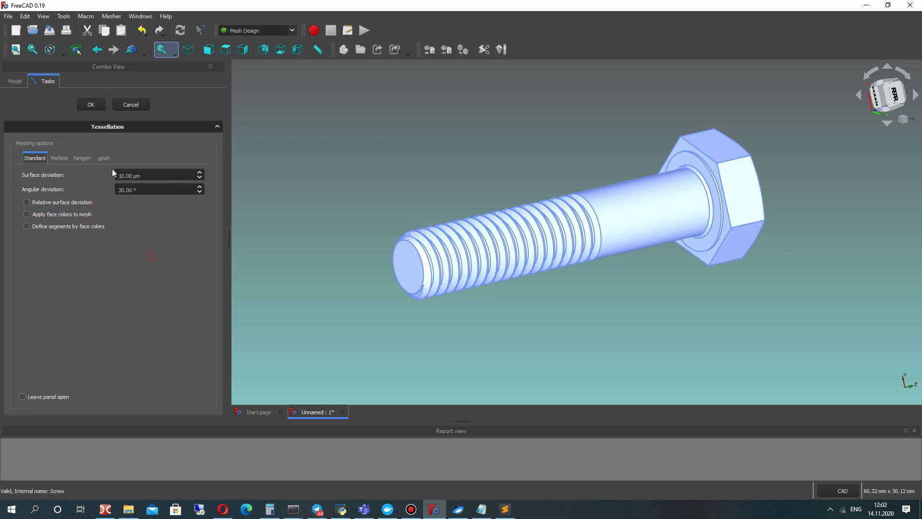
{"action": "left_click", "coordinate": [94, 105]}
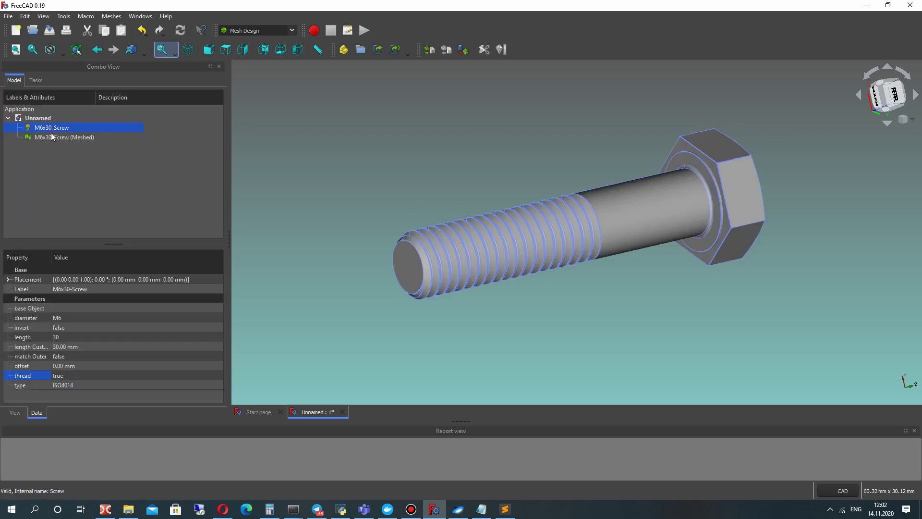
{"action": "left_click", "coordinate": [52, 137]}
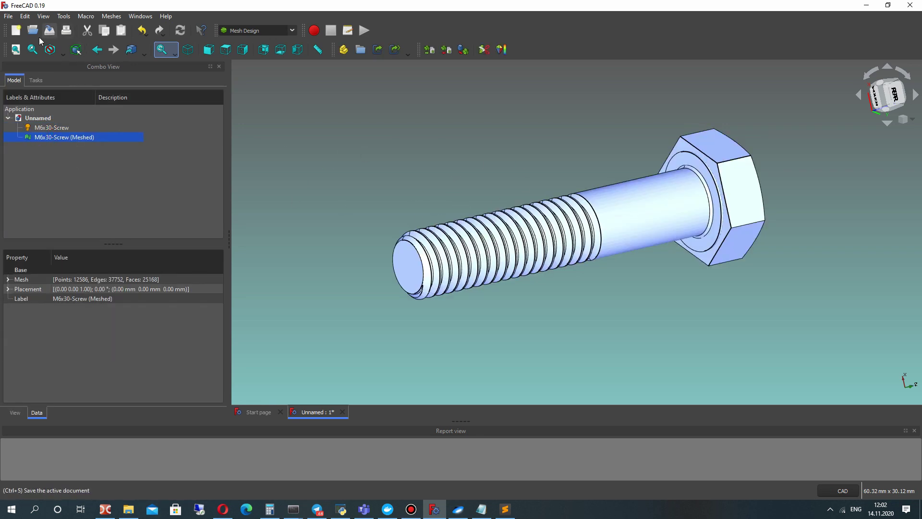
- Switch the draw style to Flat lines and orbit to inspect the mesh's triangle facets
{"action": "left_click", "coordinate": [63, 54]}
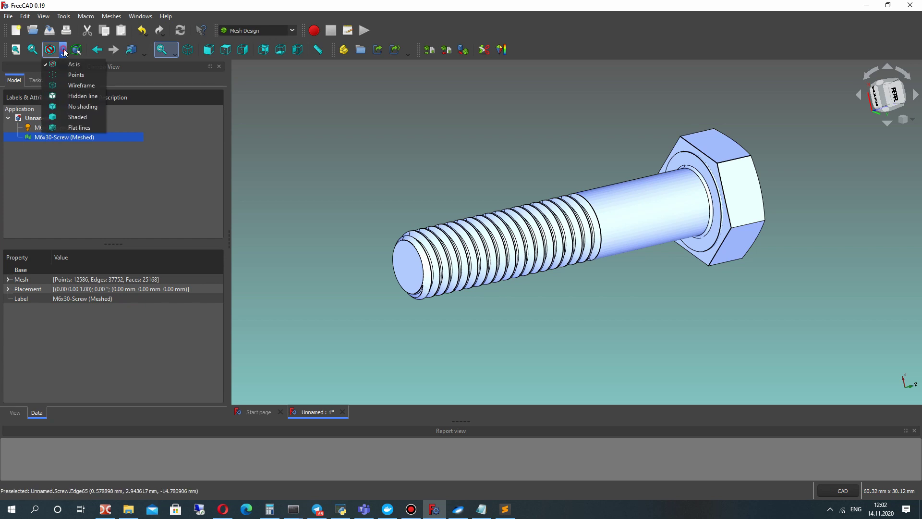
{"action": "left_click", "coordinate": [74, 129]}
{"action": "left_click", "coordinate": [406, 107]}
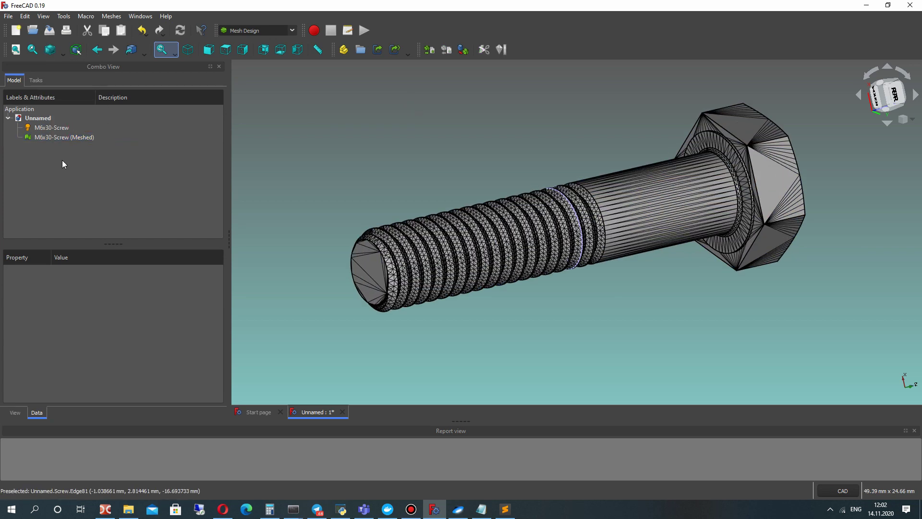
{"action": "left_click", "coordinate": [49, 129]}
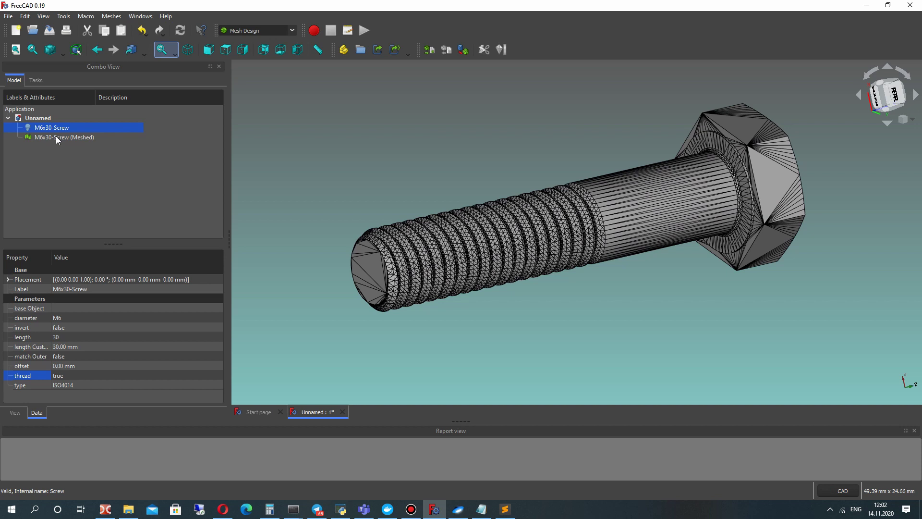
{"action": "left_click", "coordinate": [383, 153]}
{"action": "middle_click_drag", "start_coordinate": [479, 206], "coordinate": [476, 186]}
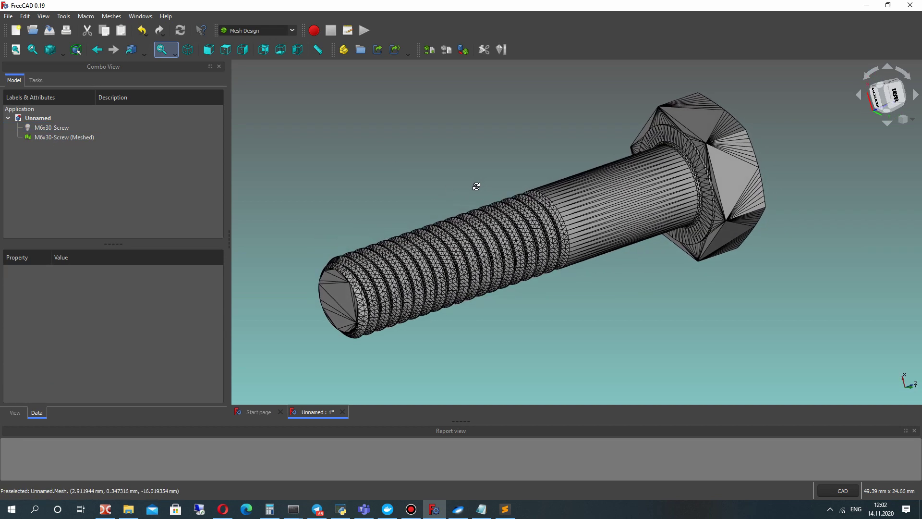
{"action": "right_click", "coordinate": [53, 138]}
{"action": "left_click", "coordinate": [52, 128]}
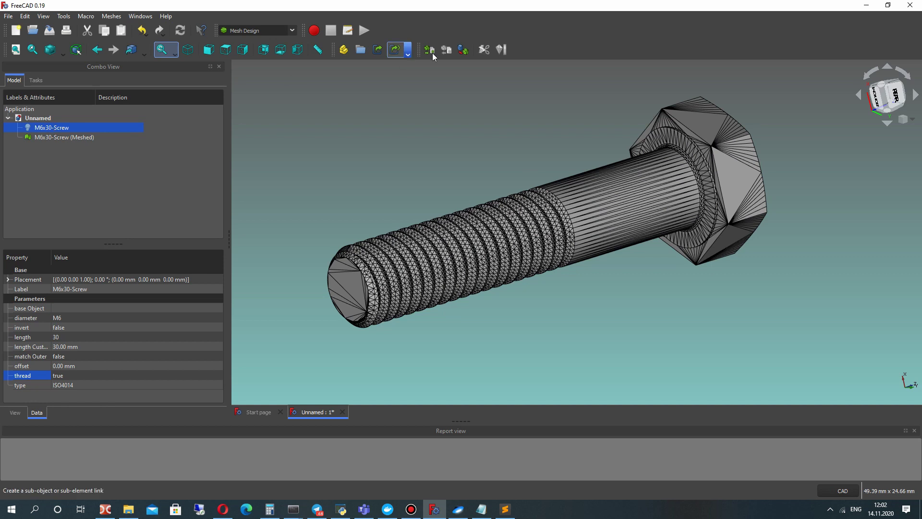
- Tessellate the screw again at a coarser 100 µm surface deviation
{"action": "left_click", "coordinate": [464, 50]}
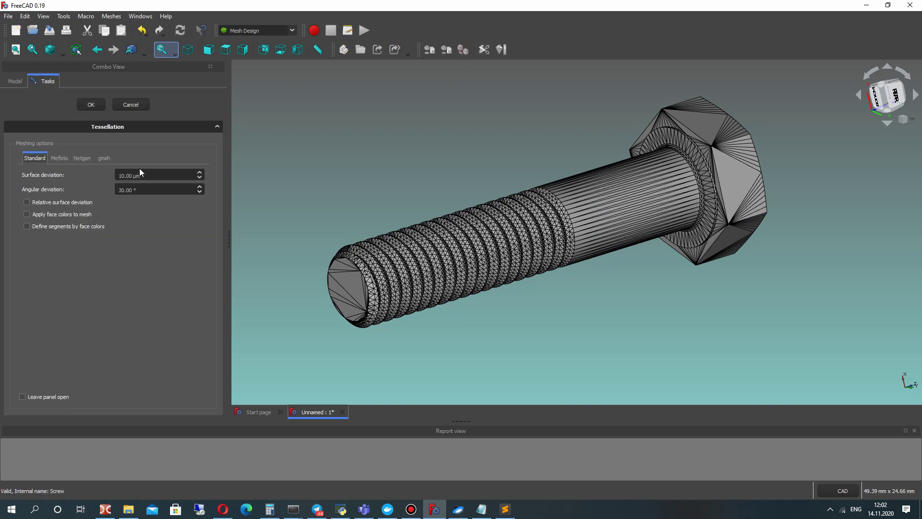
{"action": "left_click", "coordinate": [122, 174]}
{"action": "type", "text": "0"}
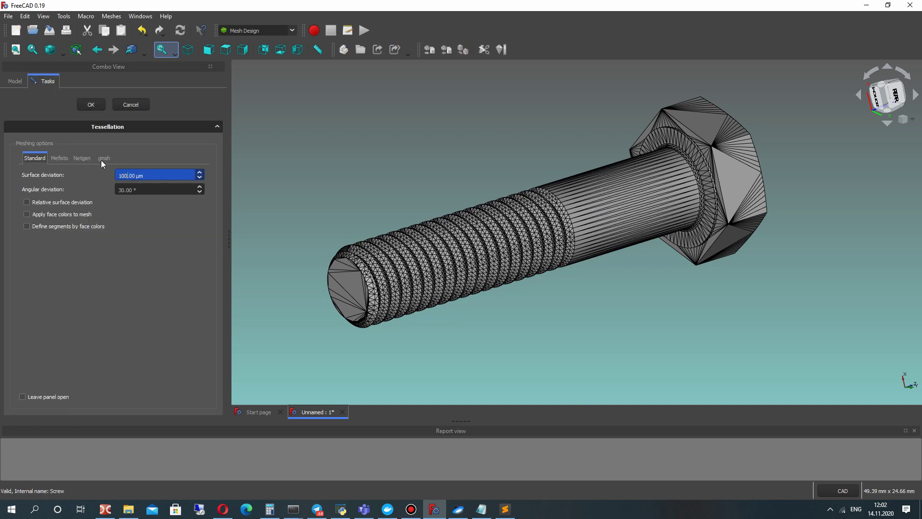
{"action": "left_click", "coordinate": [86, 105]}
- Select the first mesh, then Meshed001, to compare their face counts (25168 vs 9850)
{"action": "left_click", "coordinate": [56, 139]}
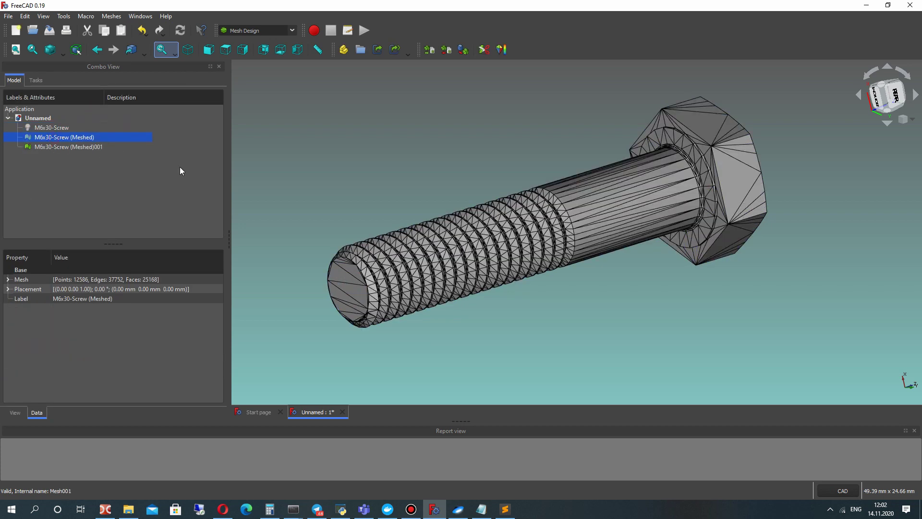
{"action": "scroll", "coordinate": [471, 249], "scroll_direction": "up", "scroll_amount": 3}
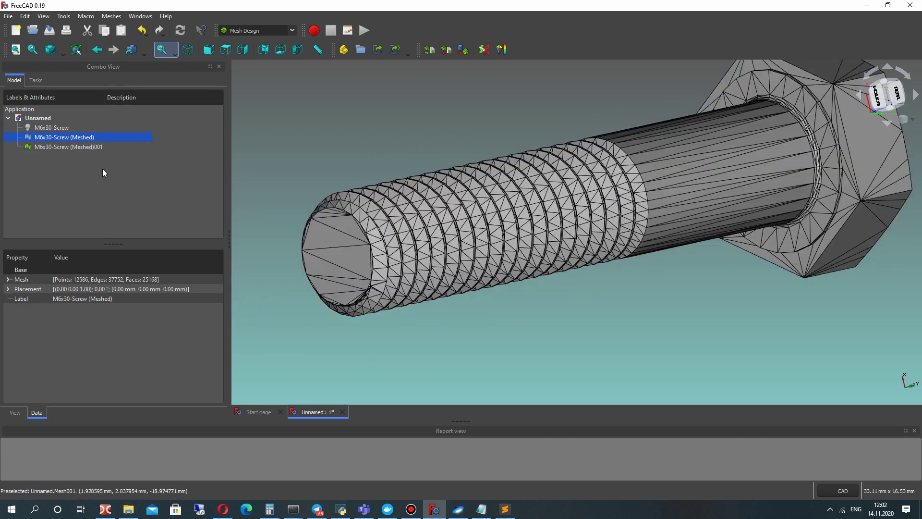
{"action": "left_click", "coordinate": [480, 96]}
{"action": "scroll", "coordinate": [480, 96], "scroll_direction": "down", "scroll_amount": 2}
{"action": "left_click", "coordinate": [72, 148]}
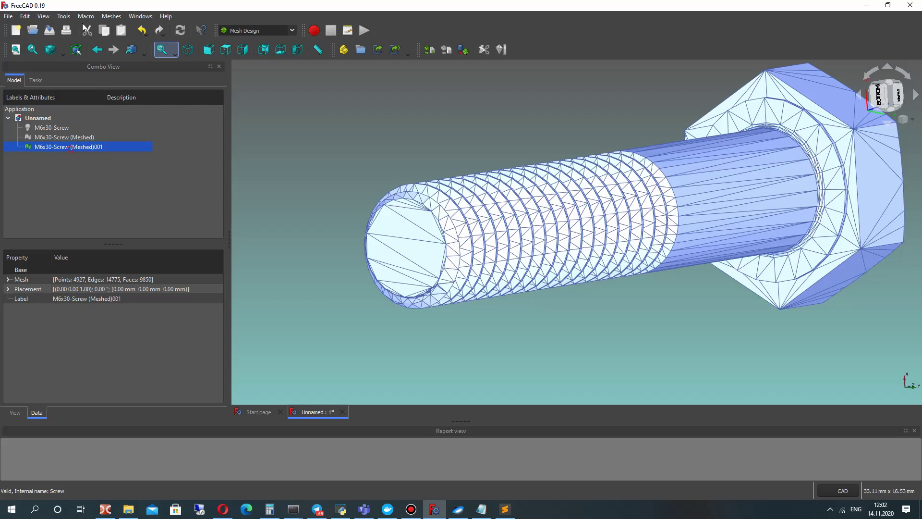
- Set the draw style to Shaded and zoom in to compare the meshes
{"action": "left_click", "coordinate": [344, 118]}
{"action": "left_click", "coordinate": [62, 53]}
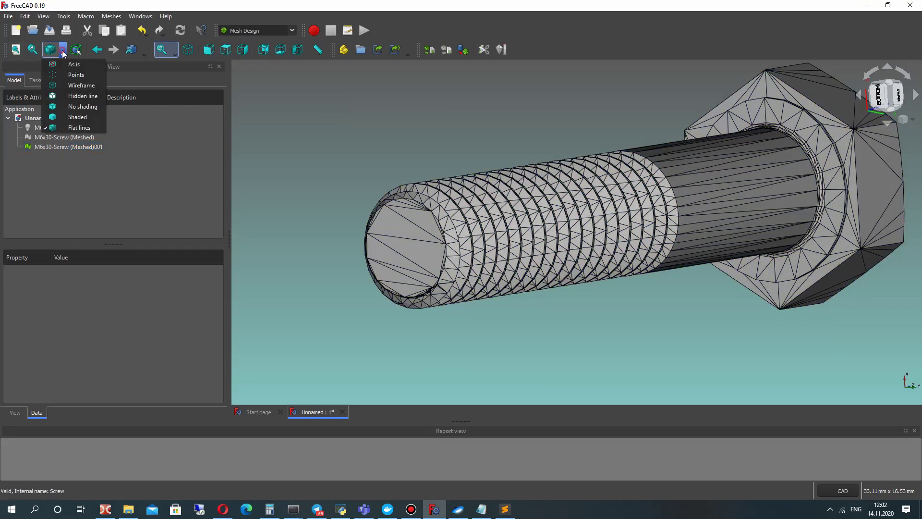
{"action": "left_click", "coordinate": [77, 117]}
{"action": "scroll", "coordinate": [468, 169], "scroll_direction": "up", "scroll_amount": 5}
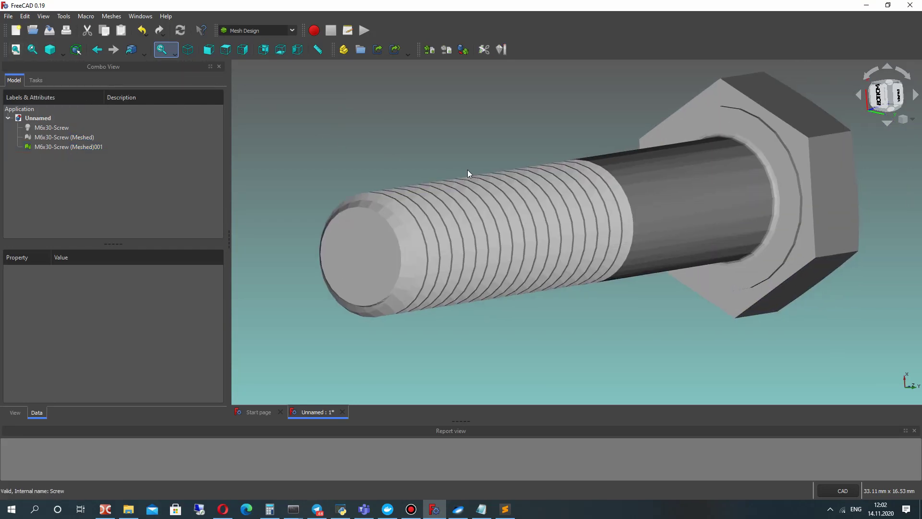
{"action": "scroll", "coordinate": [570, 156], "scroll_direction": "up", "scroll_amount": 2}
{"action": "scroll", "coordinate": [412, 97], "scroll_direction": "down", "scroll_amount": 3}
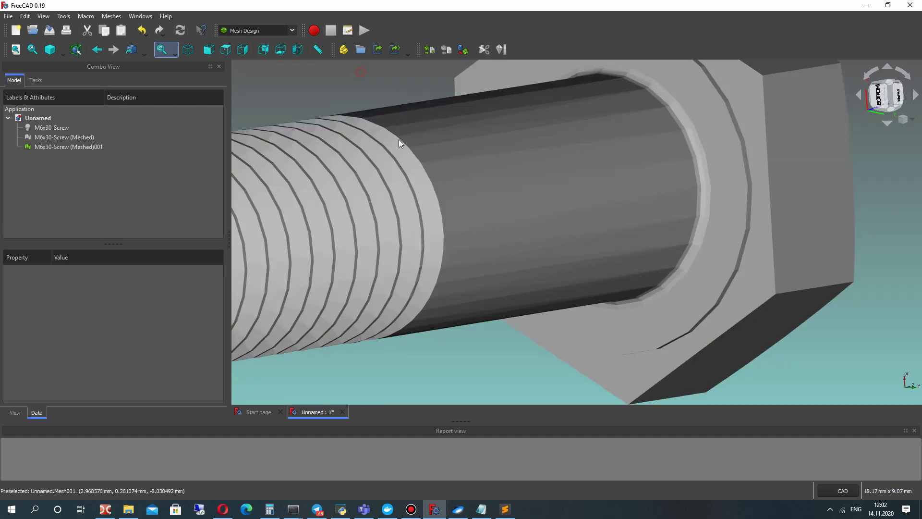
{"action": "scroll", "coordinate": [426, 295], "scroll_direction": "down", "scroll_amount": 5}
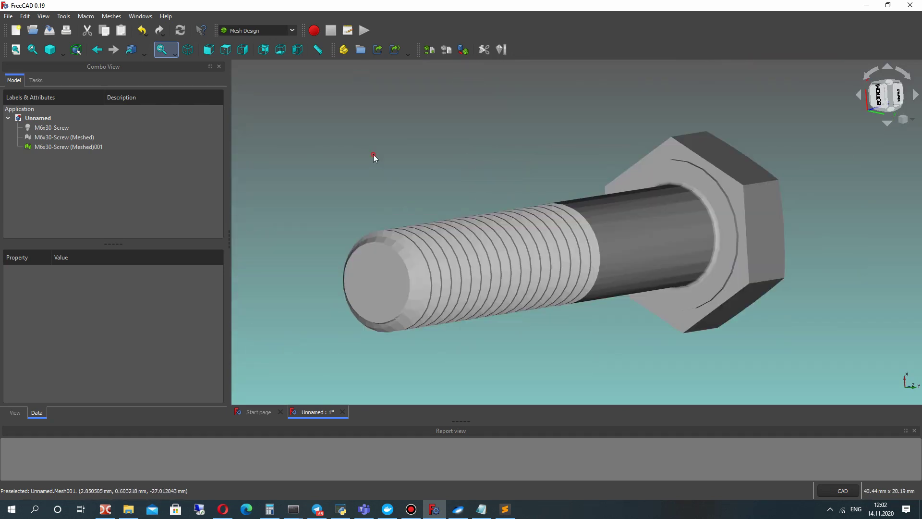
{"action": "scroll", "coordinate": [343, 314], "scroll_direction": "up", "scroll_amount": 3}
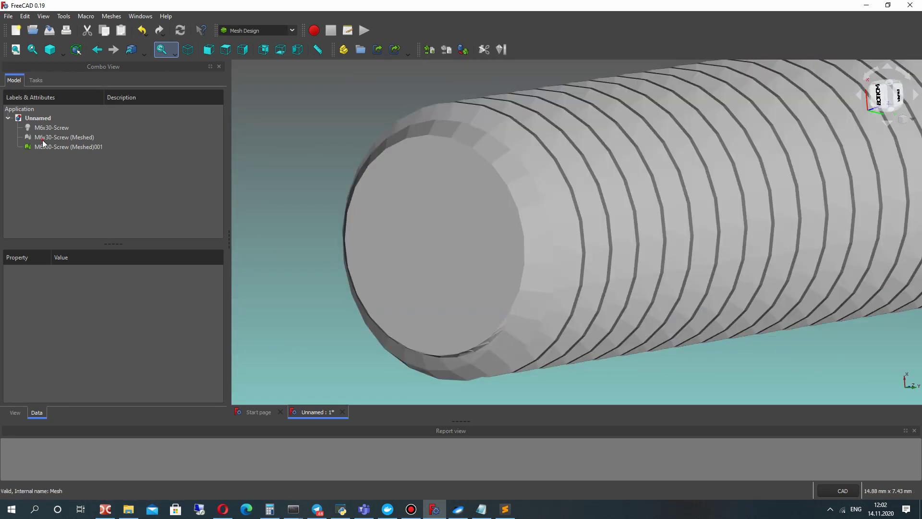
- Hide Meshed001, show M6x30-Screw (Meshed), and select the original M6x30-Screw
{"action": "left_click", "coordinate": [42, 146]}
{"action": "key", "text": "space"}
{"action": "left_click", "coordinate": [42, 137]}
{"action": "key", "text": "space"}
{"action": "left_click", "coordinate": [302, 147]}
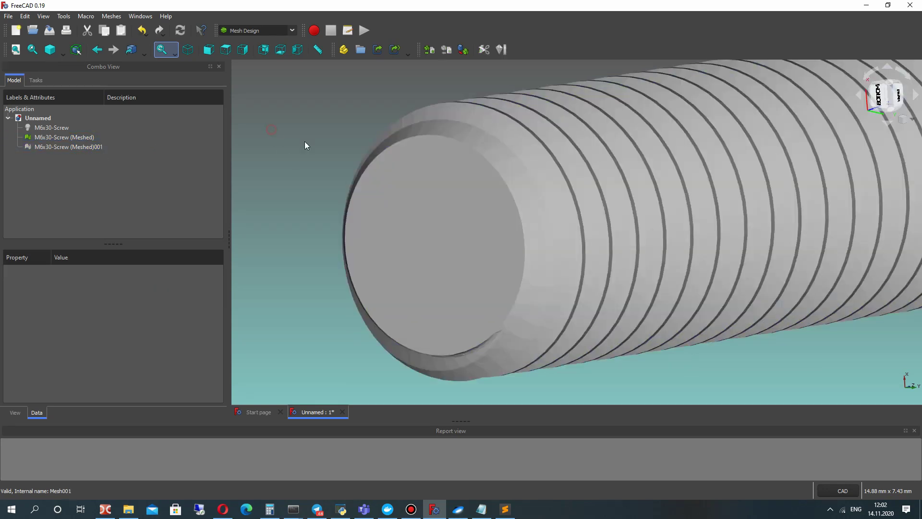
{"action": "left_click", "coordinate": [48, 127]}
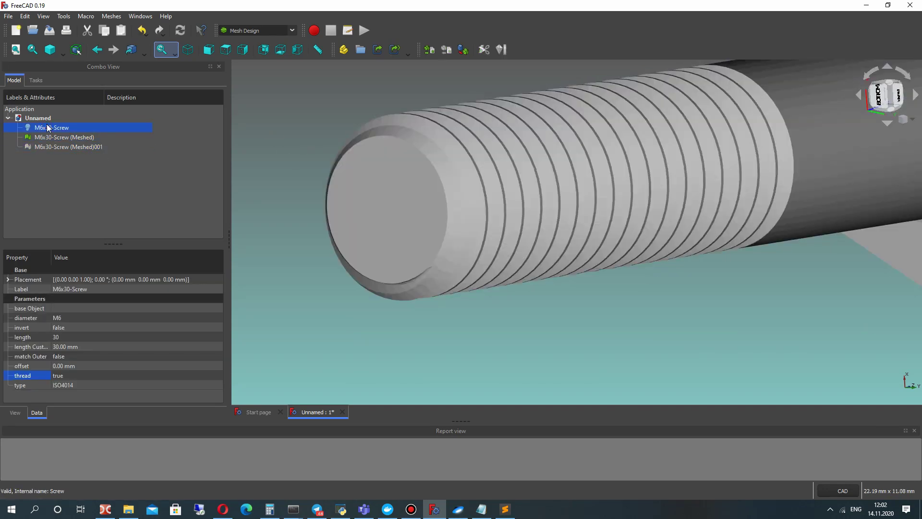
- Hide the (Meshed) mesh and tessellate M6x30-Screw at 0.001 mm surface deviation into Meshed002
{"action": "left_click", "coordinate": [46, 137]}
{"action": "key", "text": "space"}
{"action": "left_click", "coordinate": [48, 127]}
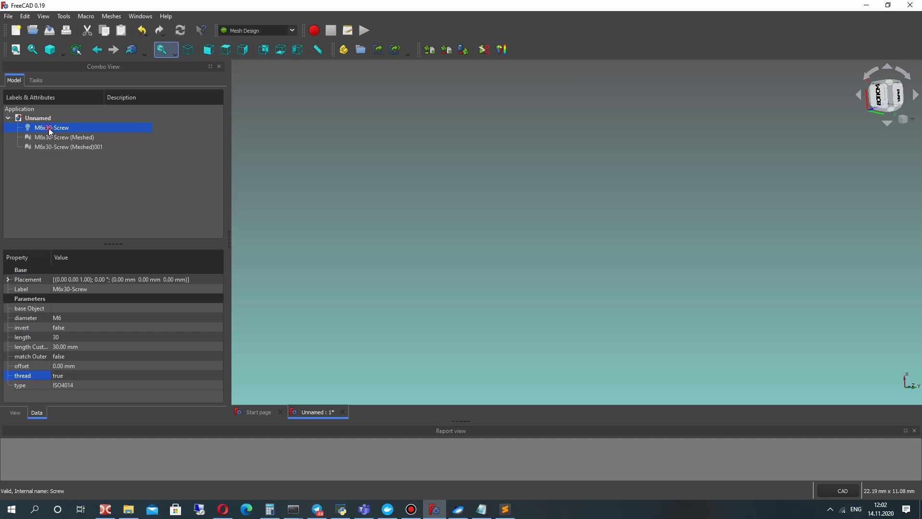
{"action": "left_click", "coordinate": [462, 49]}
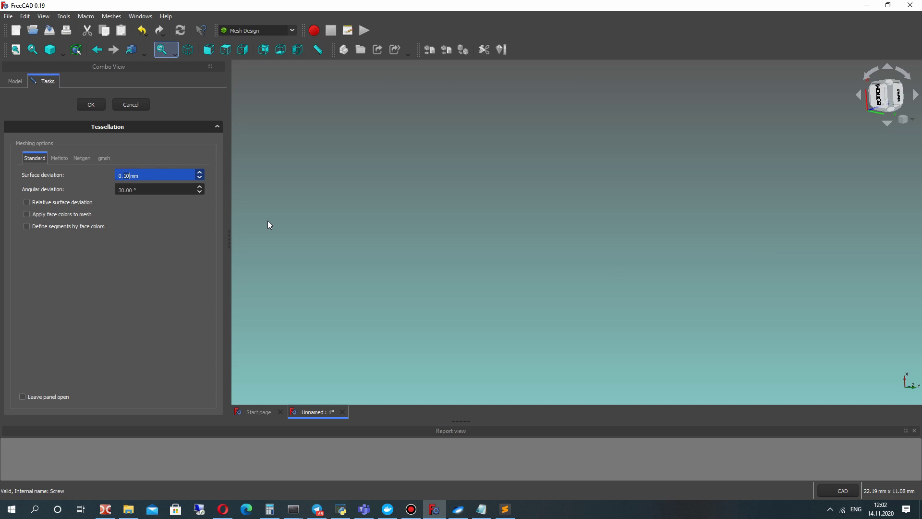
{"action": "key", "text": "BackSpace"}
{"action": "key", "text": "BackSpace"}
{"action": "type", "text": "001"}
{"action": "key", "text": "Return"}
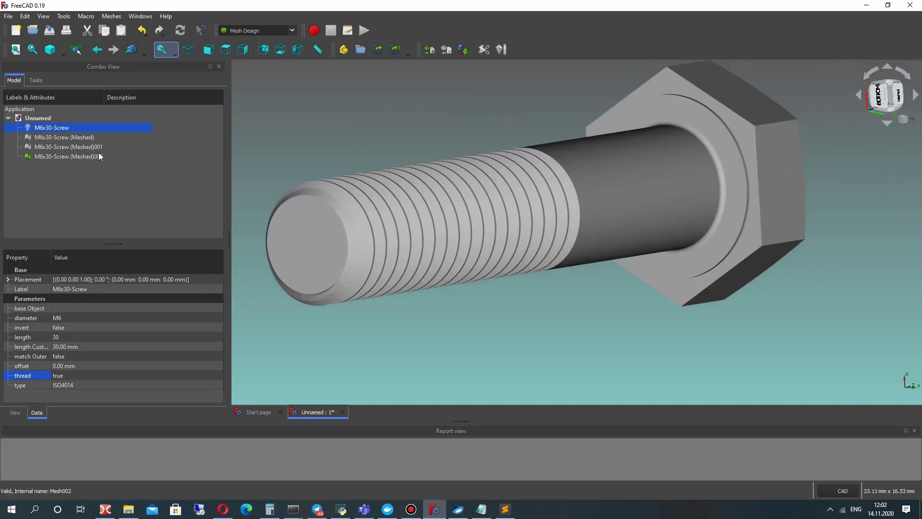
{"action": "left_click", "coordinate": [56, 156]}
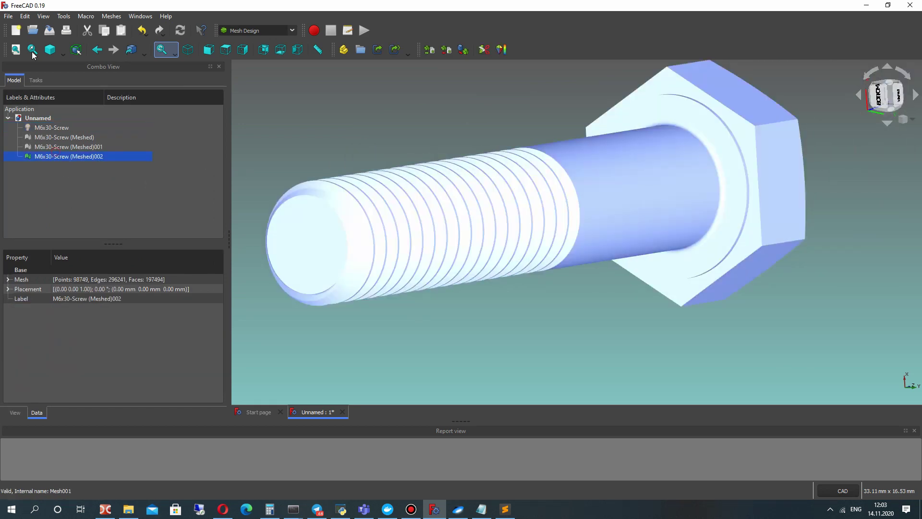
{"action": "left_click", "coordinate": [63, 51]}
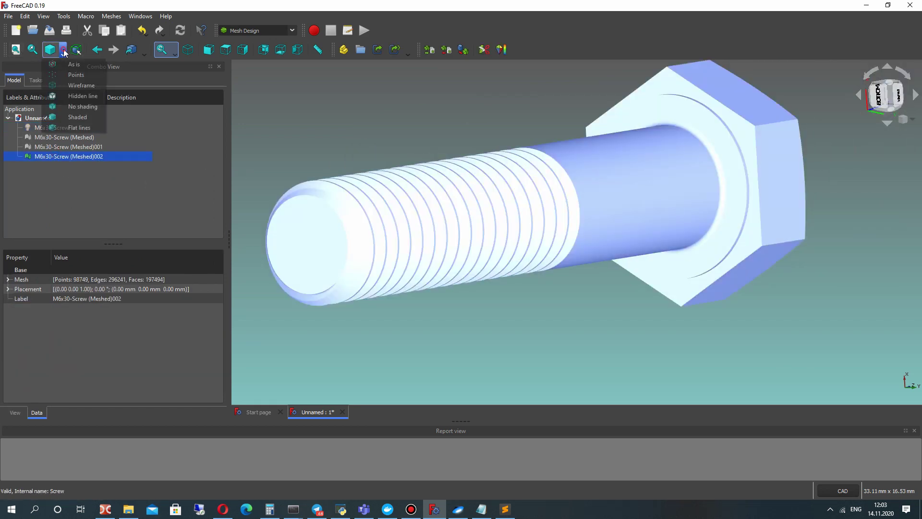
{"action": "left_click", "coordinate": [78, 127]}
{"action": "left_click", "coordinate": [309, 113]}
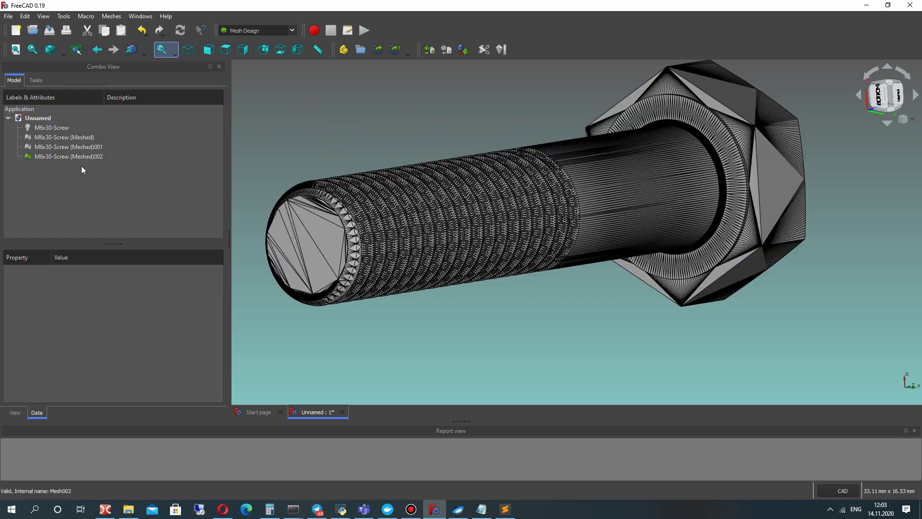
{"action": "left_click", "coordinate": [72, 50]}
{"action": "left_click", "coordinate": [80, 118]}
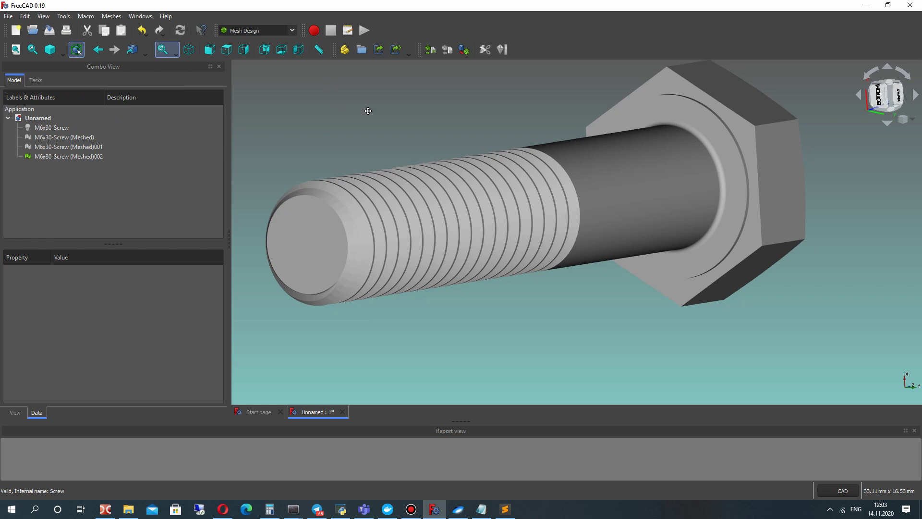
{"action": "middle_click_drag", "start_coordinate": [368, 111], "coordinate": [485, 224]}
{"action": "scroll", "coordinate": [476, 193], "scroll_direction": "up", "scroll_amount": 10}
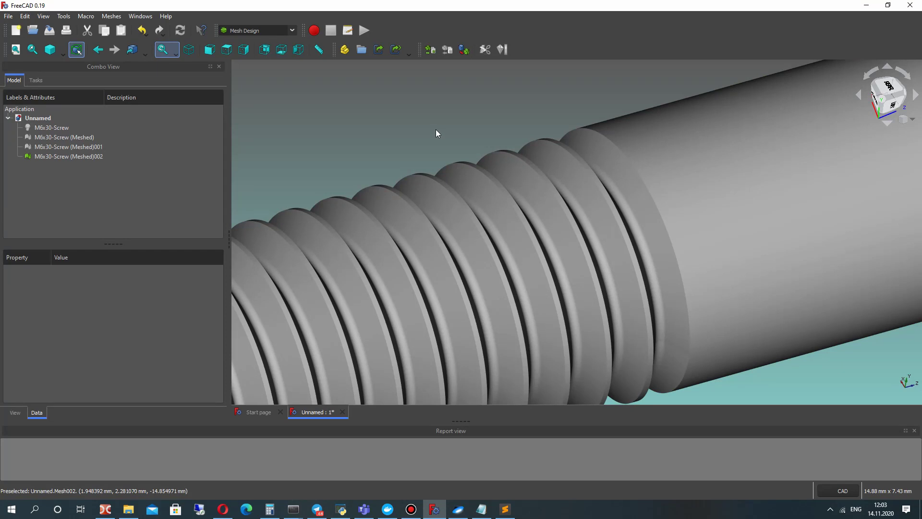
{"action": "scroll", "coordinate": [508, 140], "scroll_direction": "down", "scroll_amount": 8}
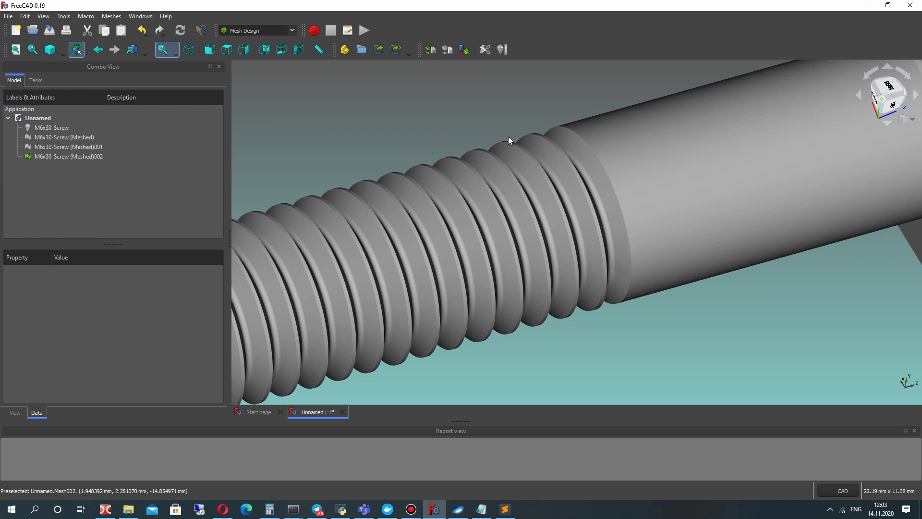
{"action": "middle_click_drag", "start_coordinate": [530, 198], "coordinate": [462, 132]}
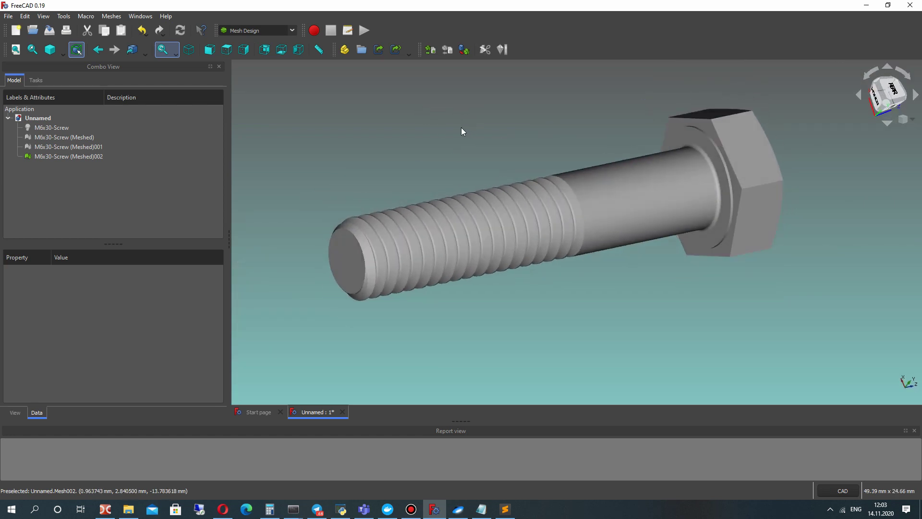
{"action": "left_click", "coordinate": [72, 157]}
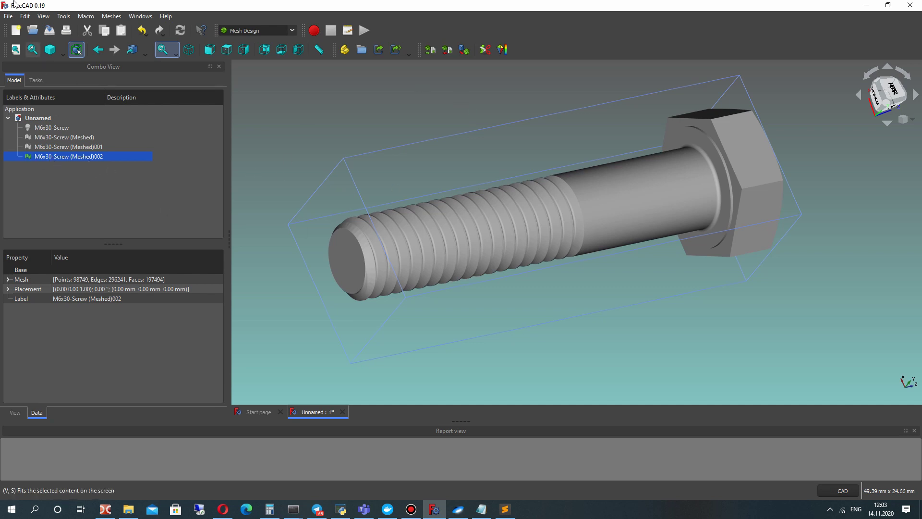
- Export Meshed002 as Alias Mesh (*.obj) to M6x30-Screw (Meshed)002.obj in How_to_import_model_to_Blender
{"action": "left_click", "coordinate": [108, 16]}
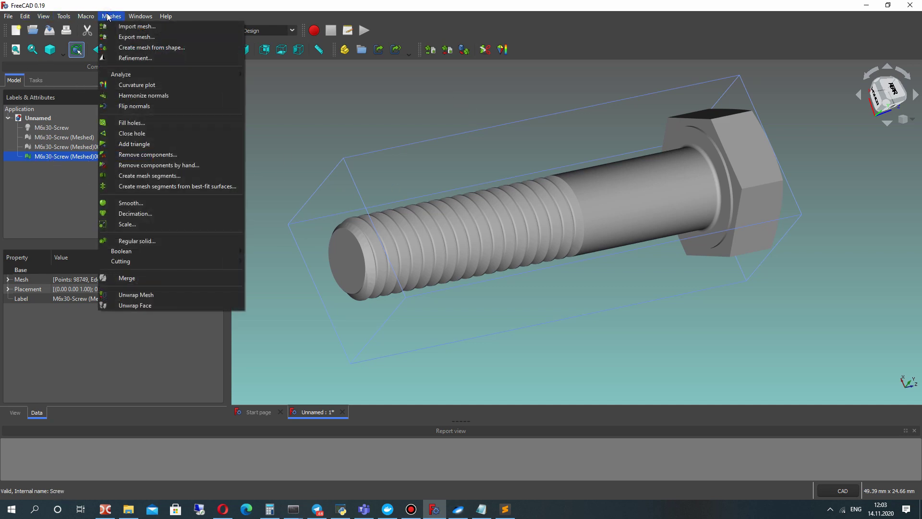
{"action": "left_click", "coordinate": [127, 36]}
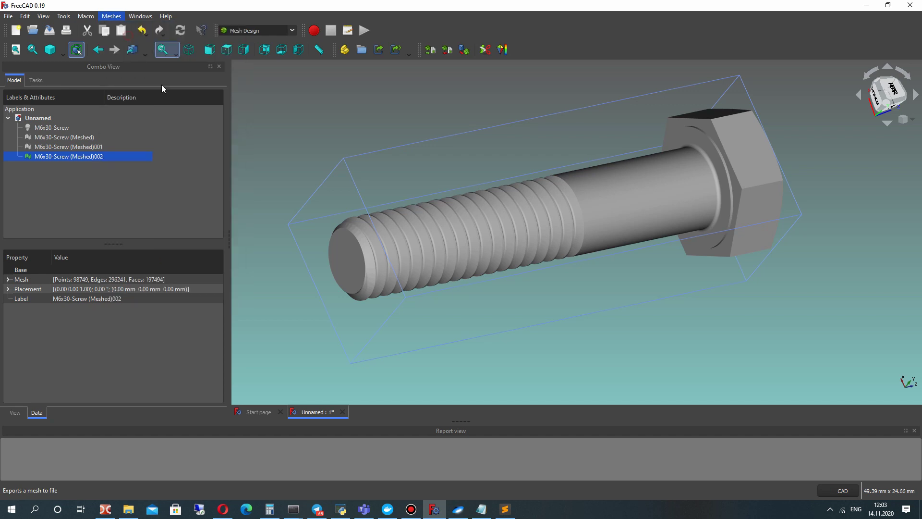
{"action": "left_click", "coordinate": [100, 235]}
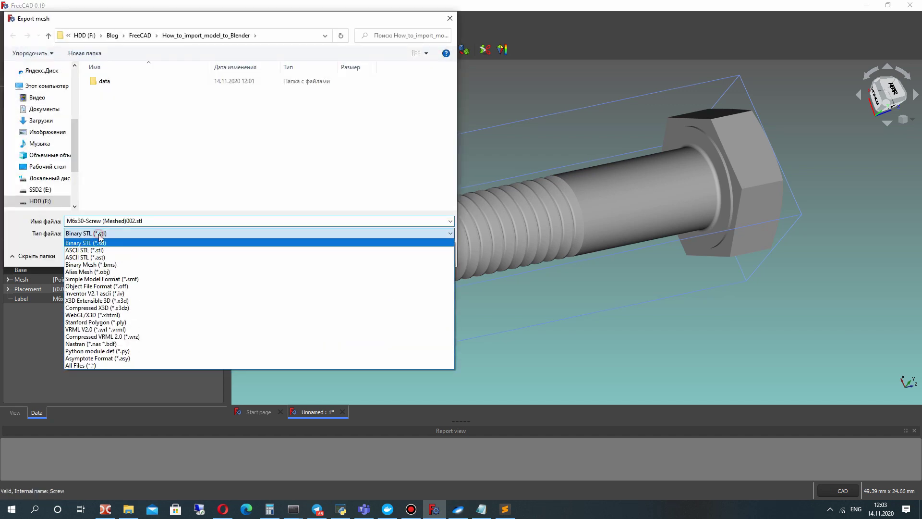
{"action": "left_click", "coordinate": [108, 272]}
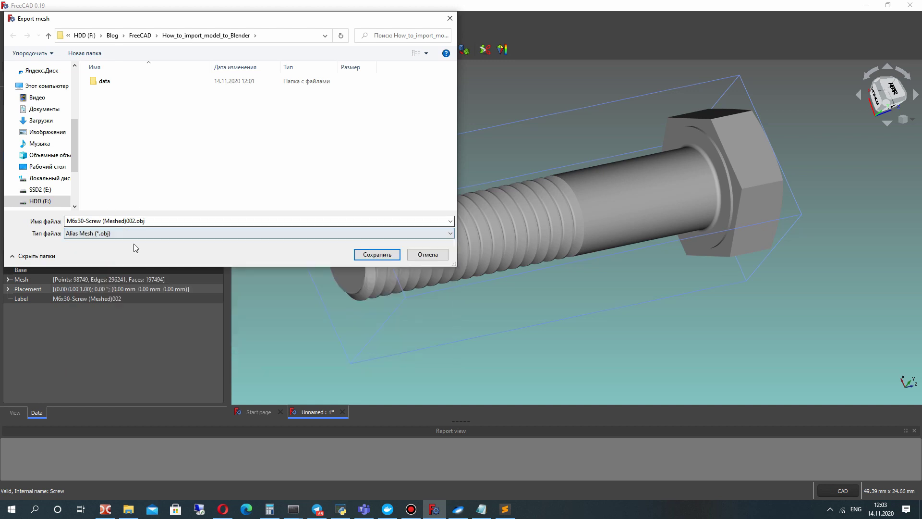
{"action": "left_click", "coordinate": [376, 254]}
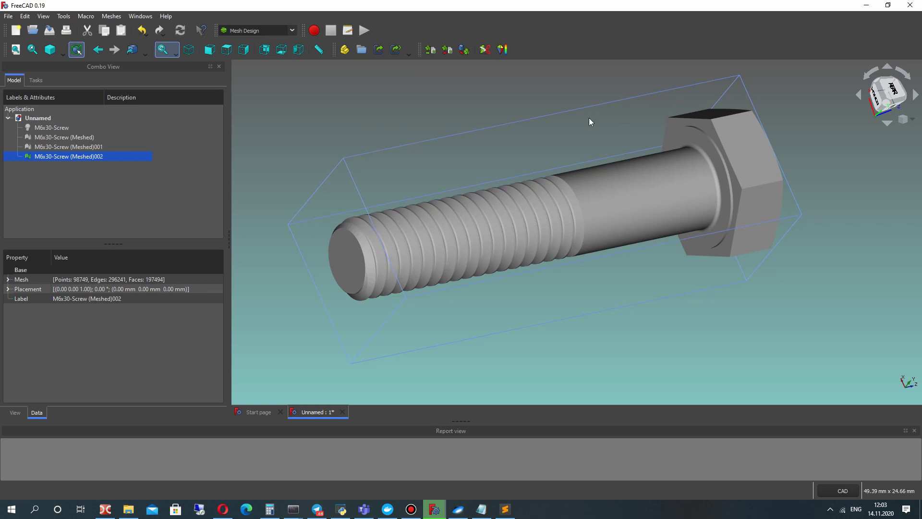
- In Double Commander, go up to How_to_import_model_to_Blender, select the 18 MB obj, then blender.exe
{"action": "key", "text": "alt+Tab"}
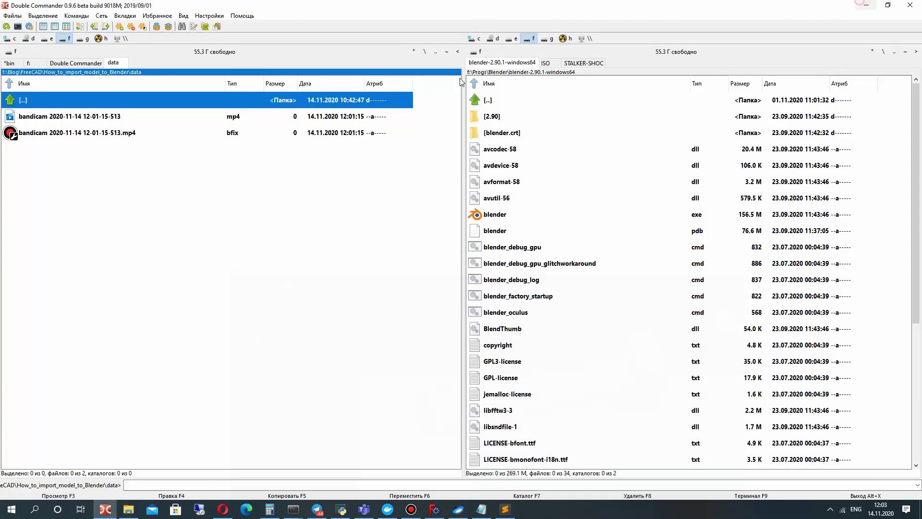
{"action": "key", "text": "BackSpace"}
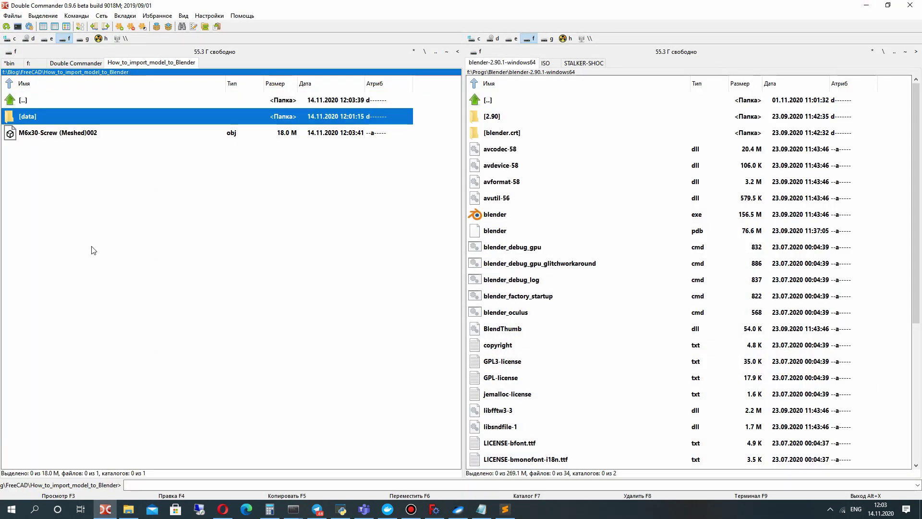
{"action": "left_click", "coordinate": [65, 137]}
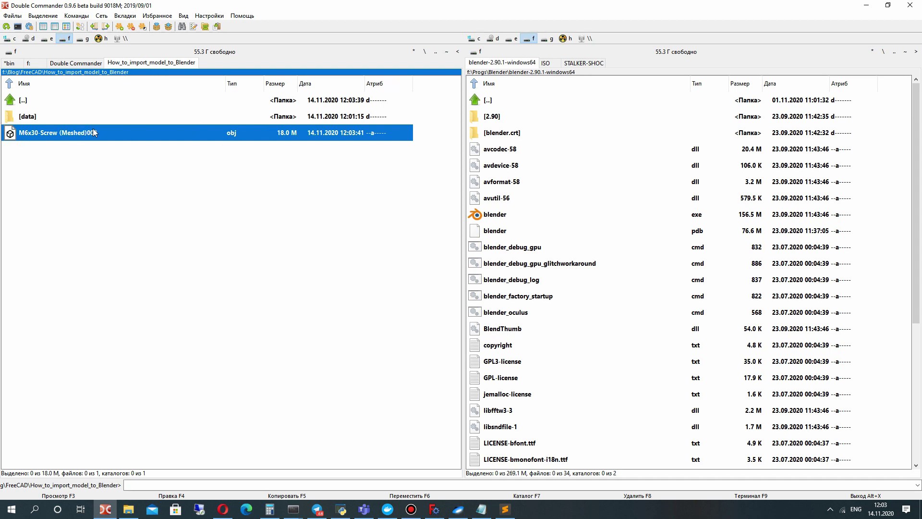
{"action": "left_click", "coordinate": [494, 215]}
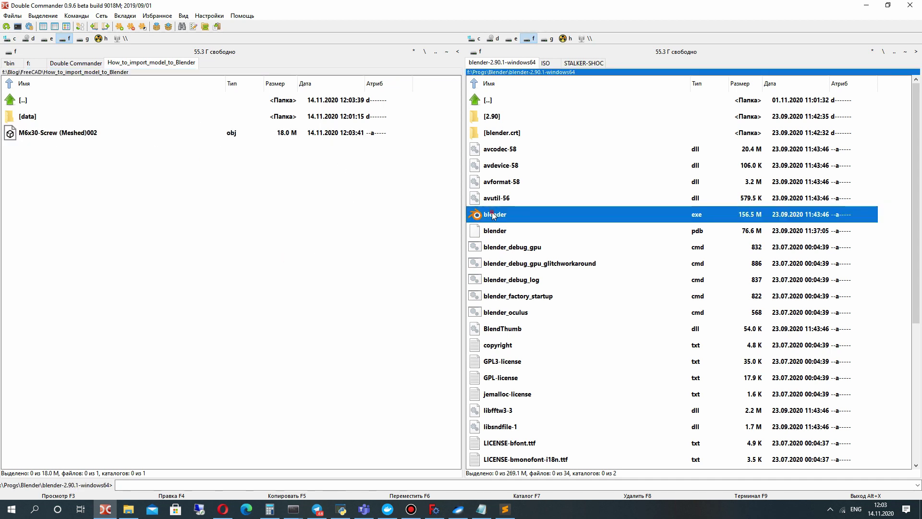
- Start Blender 2.90.1, close the splash, delete the default cube, and bring up the File > Import menu
{"action": "double_click", "coordinate": [493, 216]}
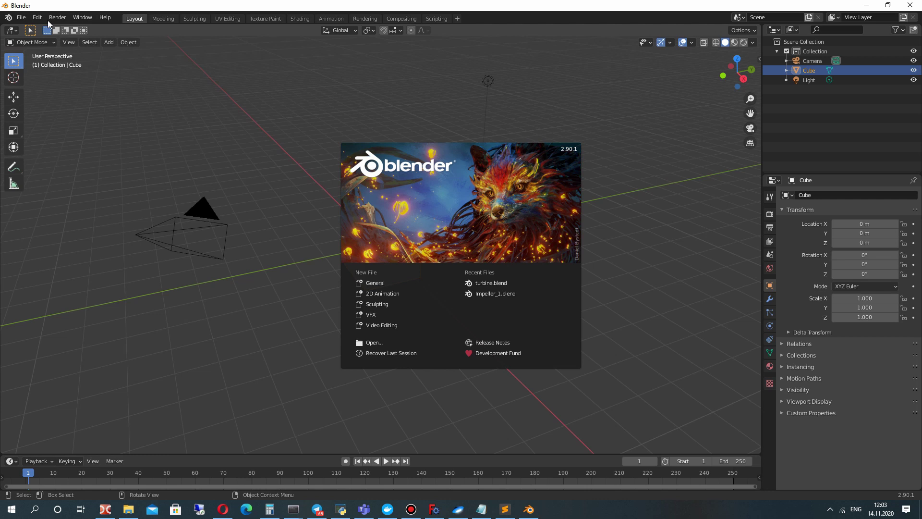
{"action": "left_click", "coordinate": [298, 93]}
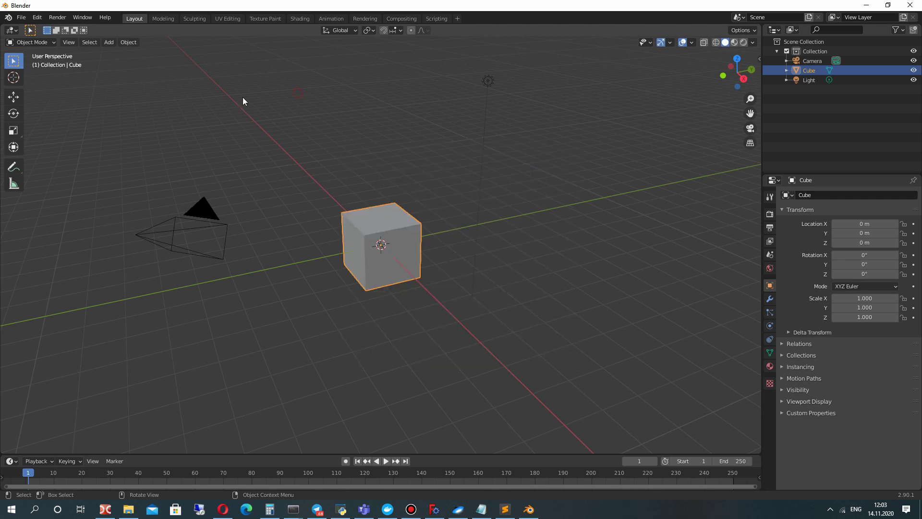
{"action": "right_click", "coordinate": [398, 250]}
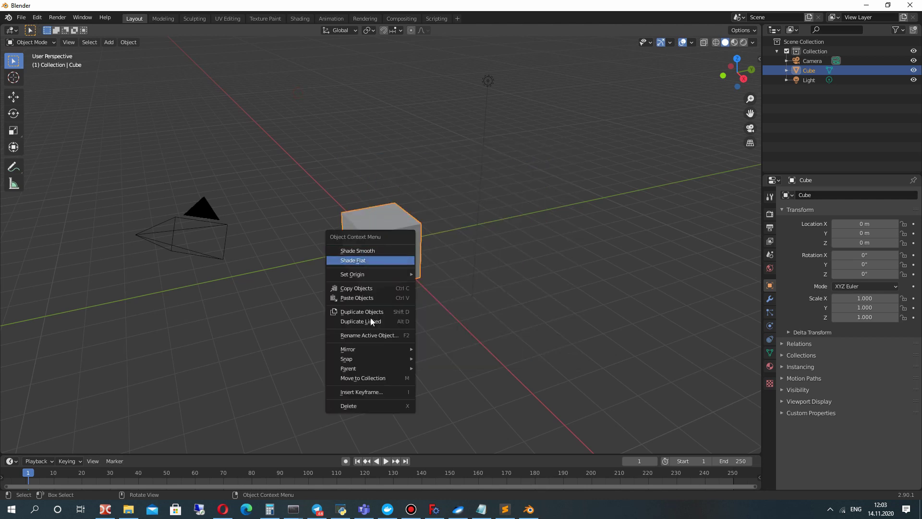
{"action": "left_click", "coordinate": [355, 405]}
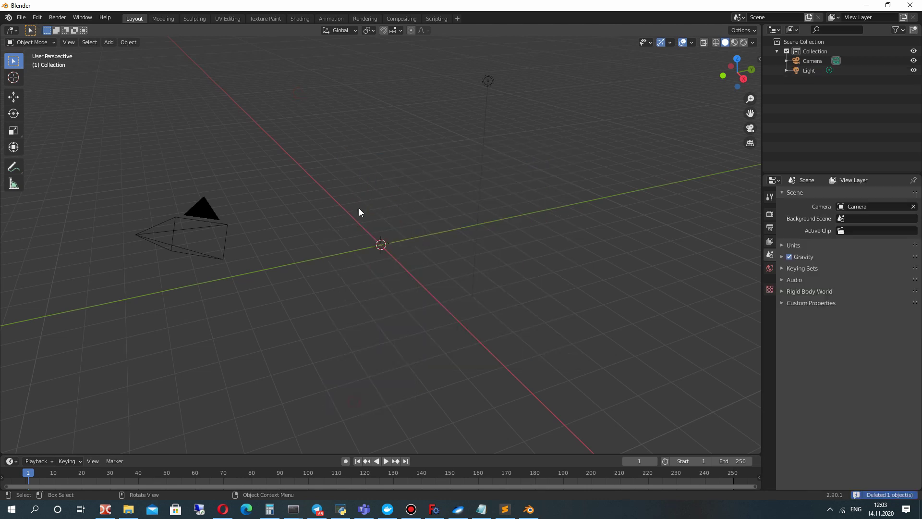
{"action": "left_click", "coordinate": [22, 18]}
{"action": "mouse_move", "coordinate": [36, 147]}
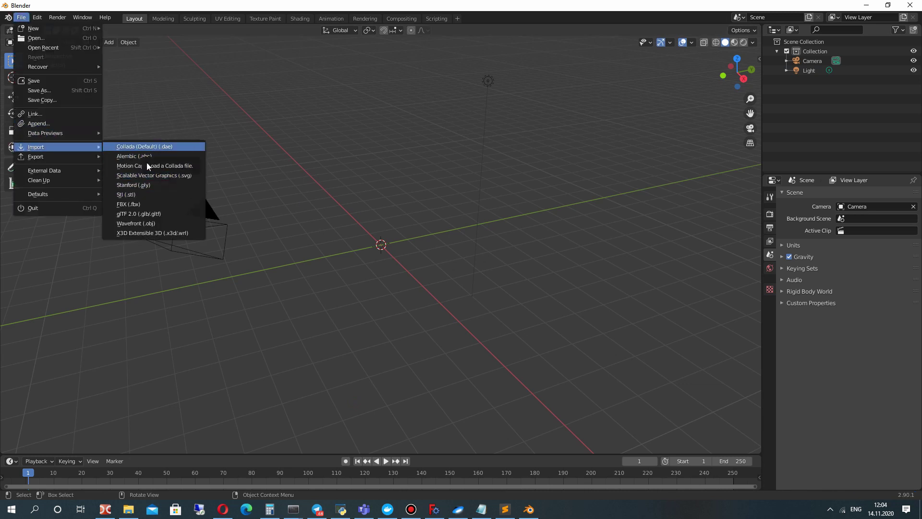
- Import M6x30-Screw (Meshed)002.obj as Wavefront OBJ from F:\Blog\FreeCAD\How_to_import_model_to_Blender
{"action": "left_click", "coordinate": [141, 224]}
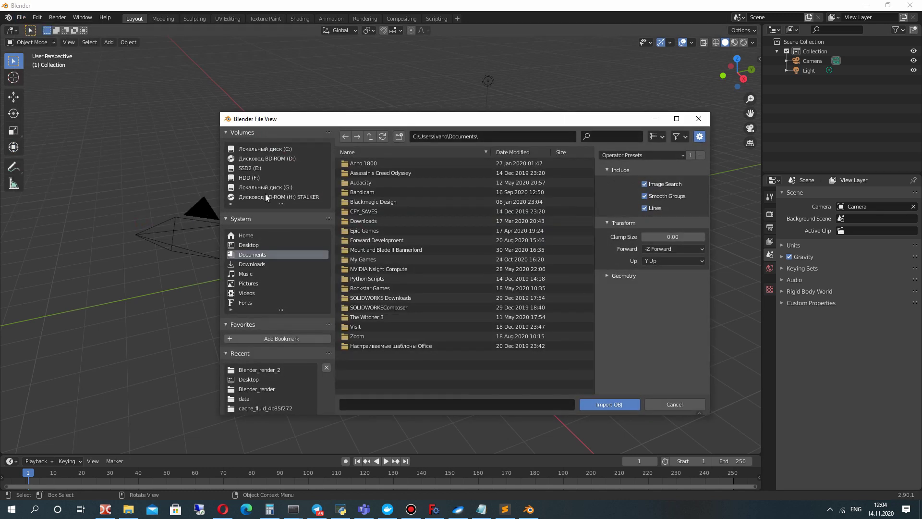
{"action": "scroll", "coordinate": [270, 363], "scroll_direction": "down", "scroll_amount": 2}
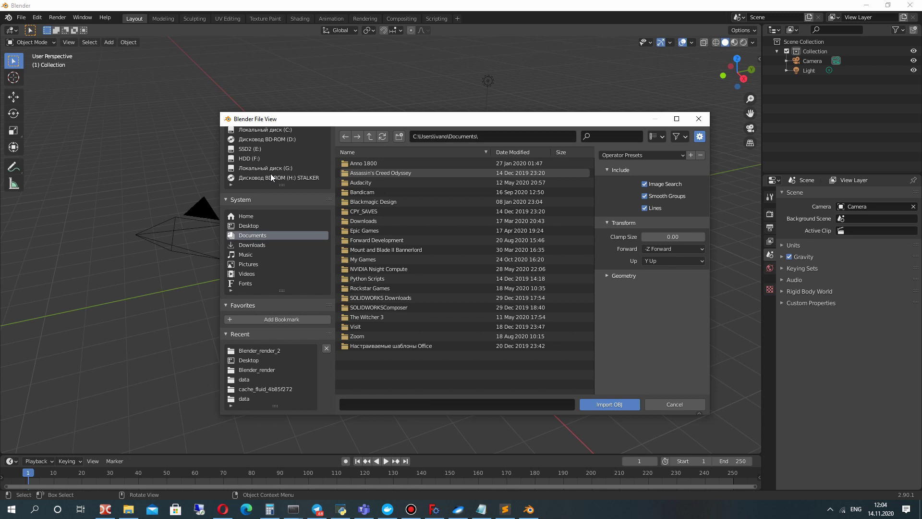
{"action": "left_click", "coordinate": [254, 158]}
{"action": "double_click", "coordinate": [347, 162]}
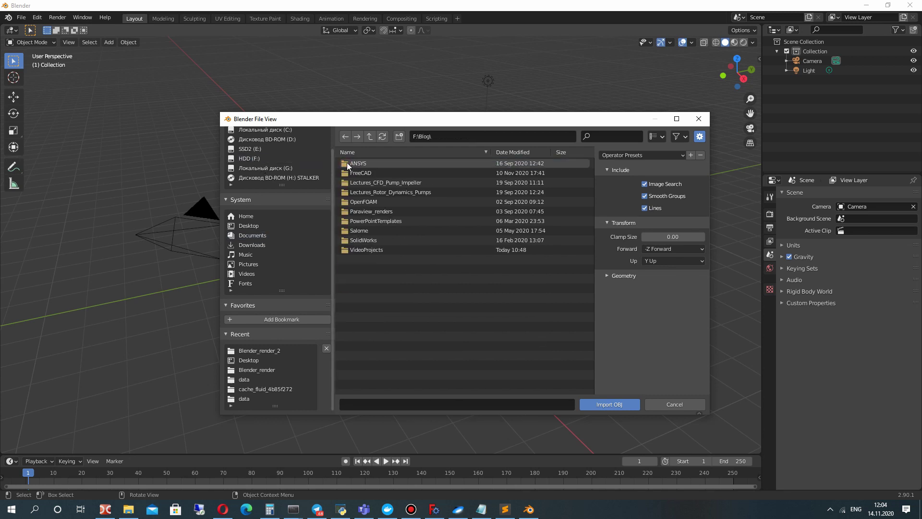
{"action": "double_click", "coordinate": [355, 172]}
{"action": "scroll", "coordinate": [377, 277], "scroll_direction": "down", "scroll_amount": 6}
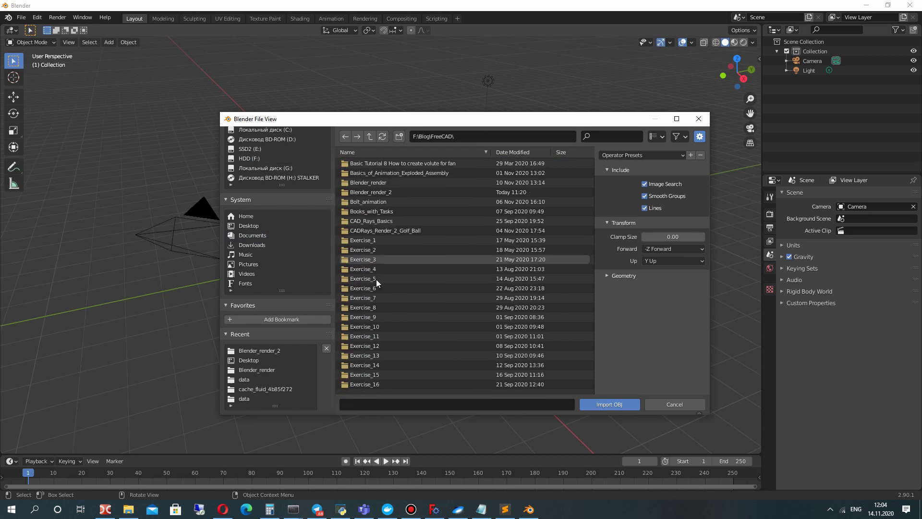
{"action": "scroll", "coordinate": [376, 280], "scroll_direction": "down", "scroll_amount": 5}
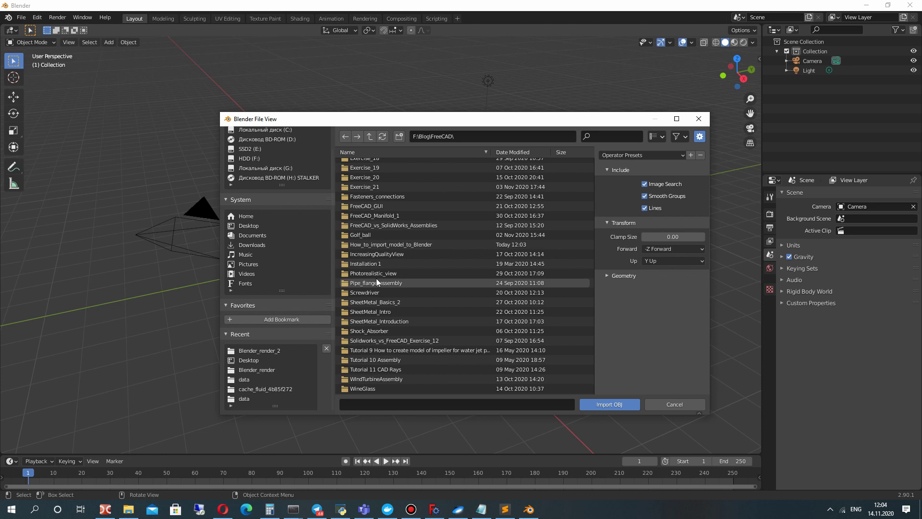
{"action": "double_click", "coordinate": [384, 245]}
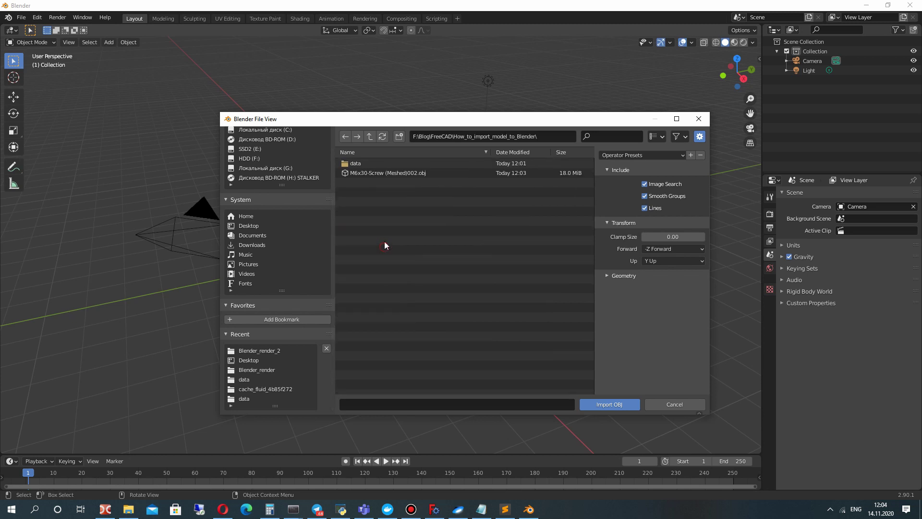
{"action": "left_click", "coordinate": [375, 173]}
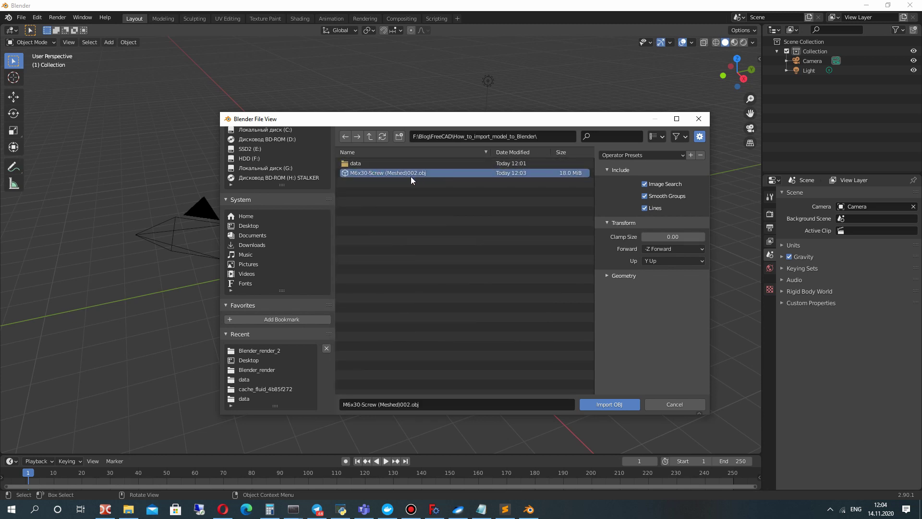
{"action": "double_click", "coordinate": [397, 174]}
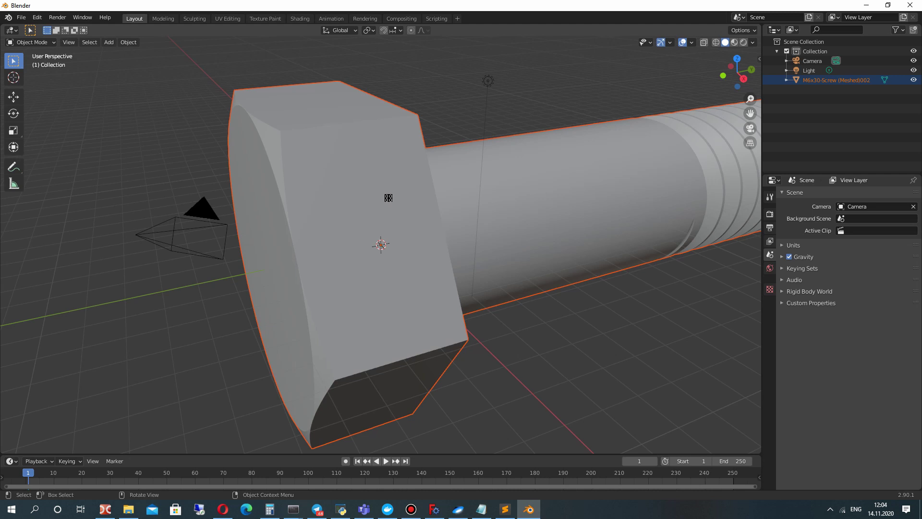
- Zoom and orbit around the deselected screw, viewing it side-on, then diagonally from above
{"action": "scroll", "coordinate": [388, 197], "scroll_direction": "down", "scroll_amount": 6}
{"action": "middle_click_drag", "start_coordinate": [389, 198], "coordinate": [387, 261]}
{"action": "scroll", "coordinate": [403, 204], "scroll_direction": "up", "scroll_amount": 4}
{"action": "left_click", "coordinate": [388, 184]}
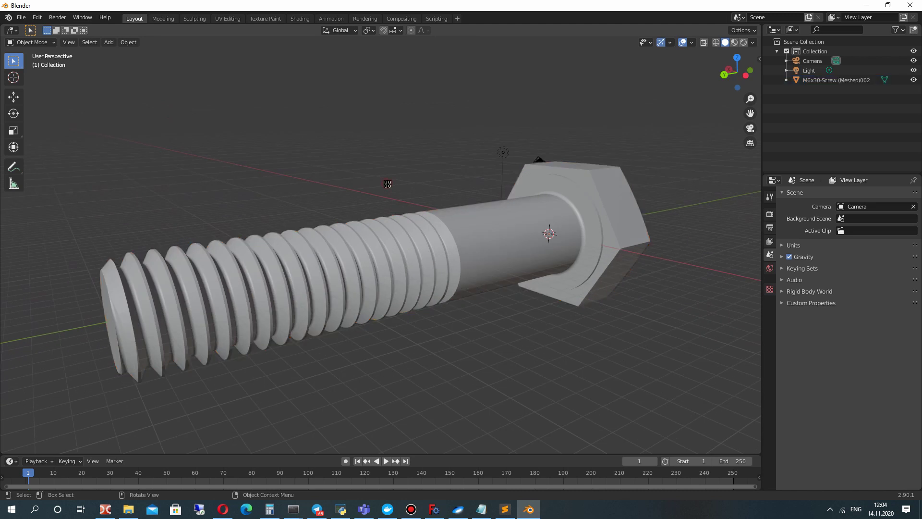
{"action": "middle_click_drag", "start_coordinate": [387, 184], "coordinate": [302, 297]}
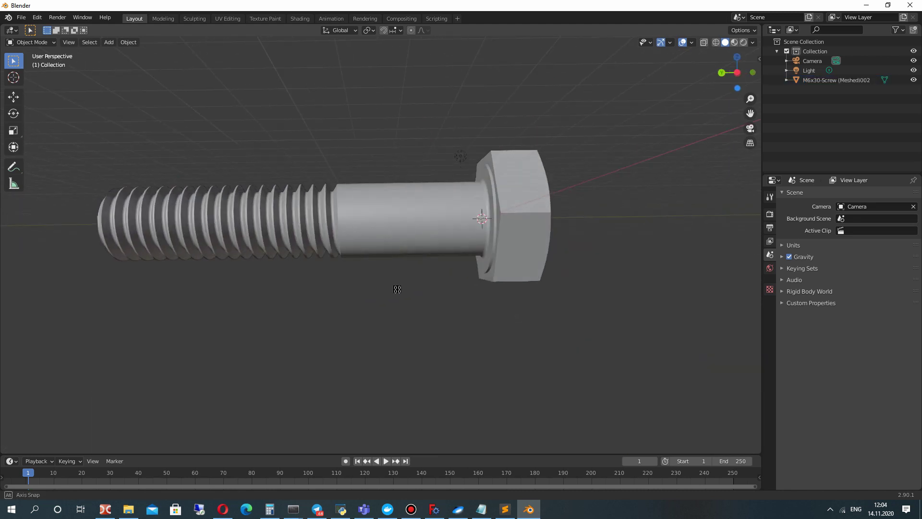
{"action": "middle_click_drag", "start_coordinate": [397, 290], "coordinate": [387, 321]}
{"action": "scroll", "coordinate": [387, 320], "scroll_direction": "up", "scroll_amount": 2}
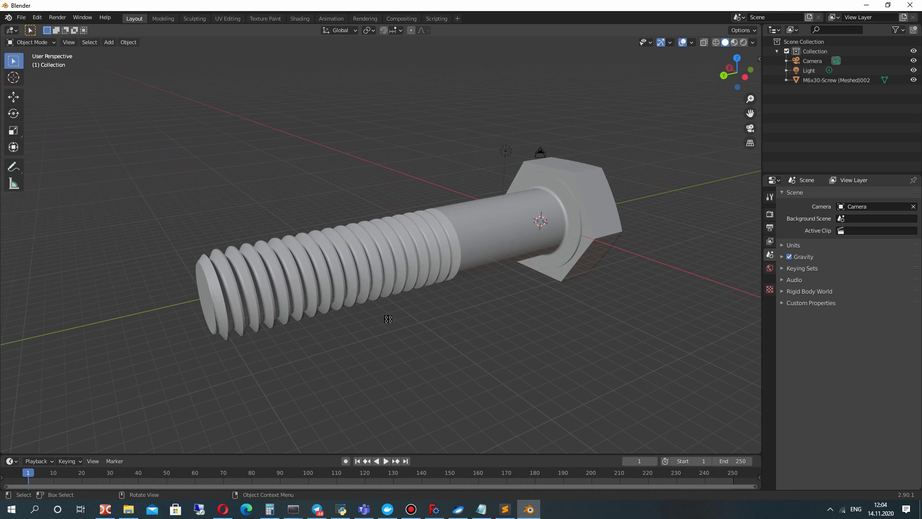